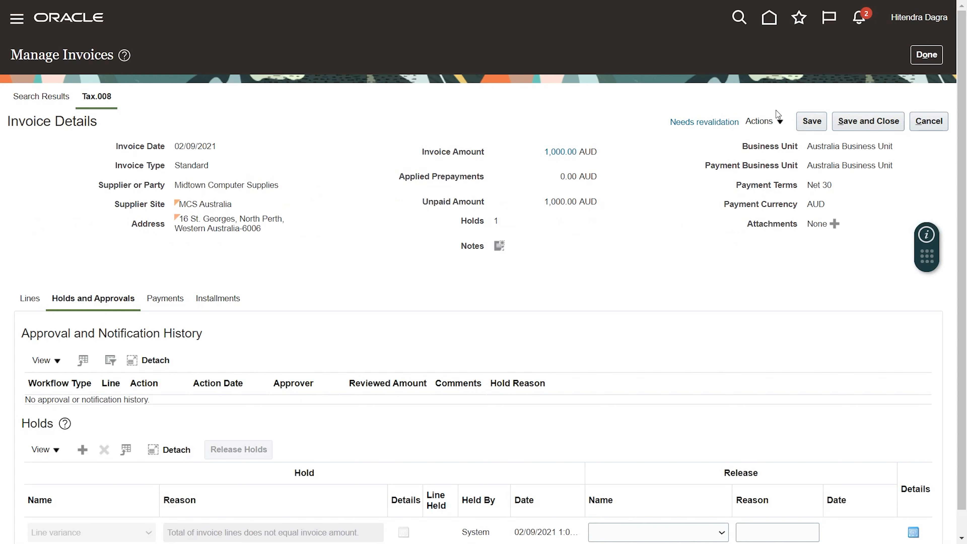
Step: Close the open invoice and search the Invoices work area for invoice number Tax.007
{"action": "left_click", "coordinate": [912, 61]}
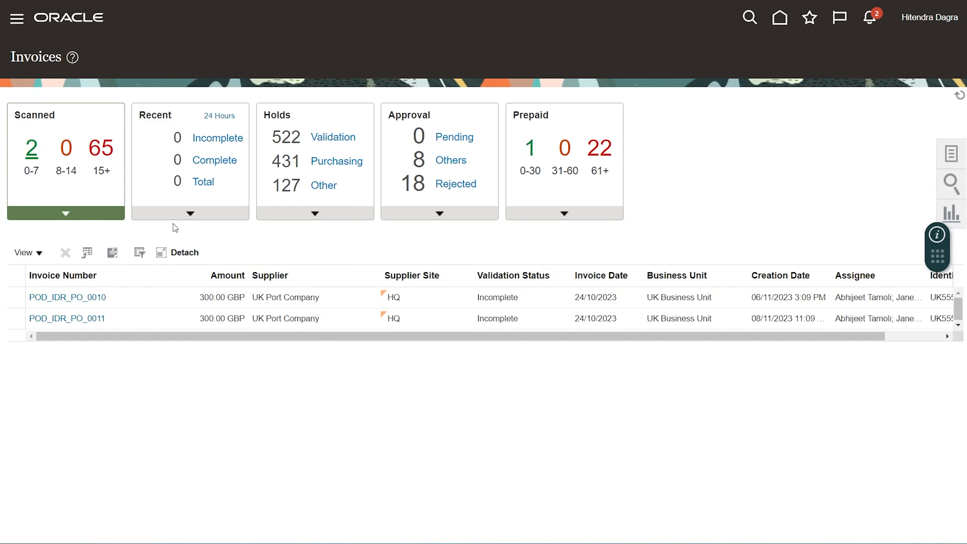
{"action": "left_click", "coordinate": [939, 193]}
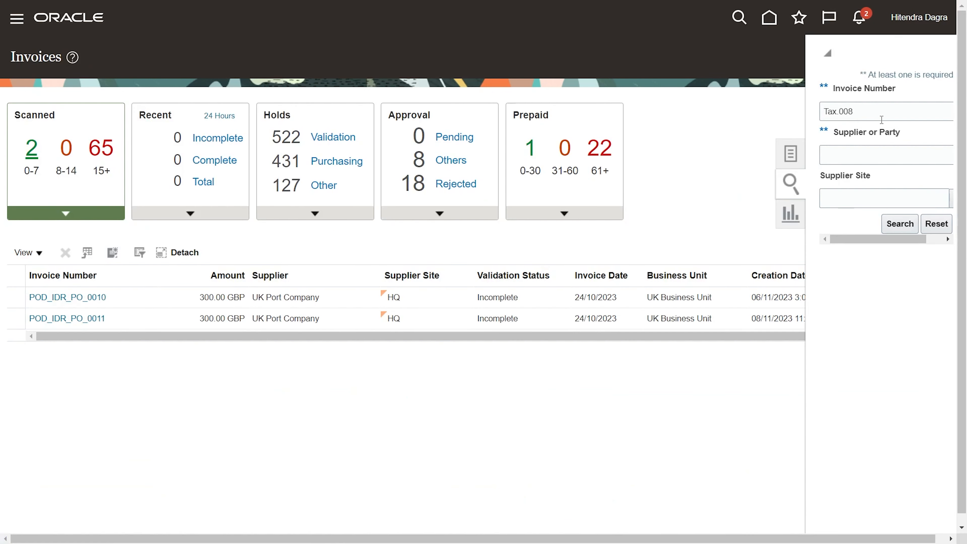
{"action": "left_click", "coordinate": [875, 111]}
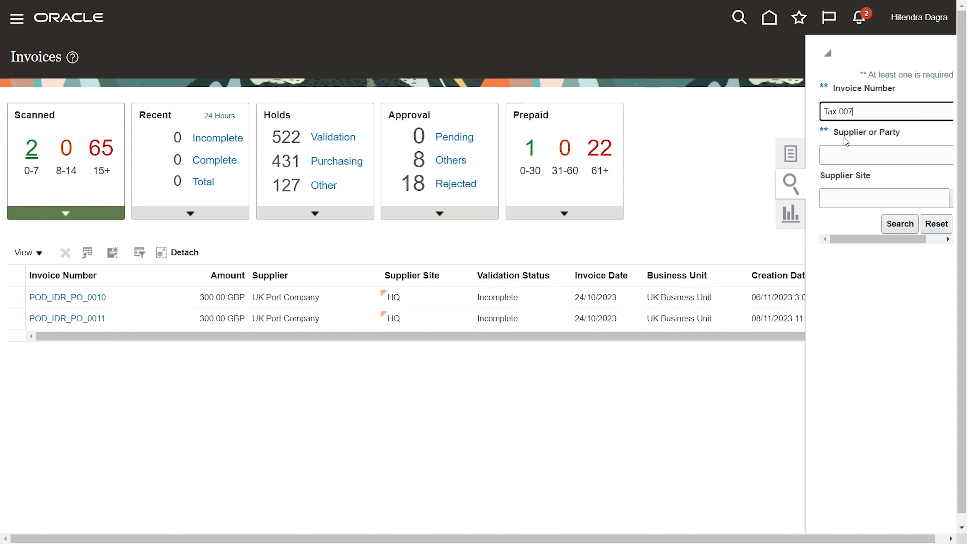
{"action": "key", "text": "Return"}
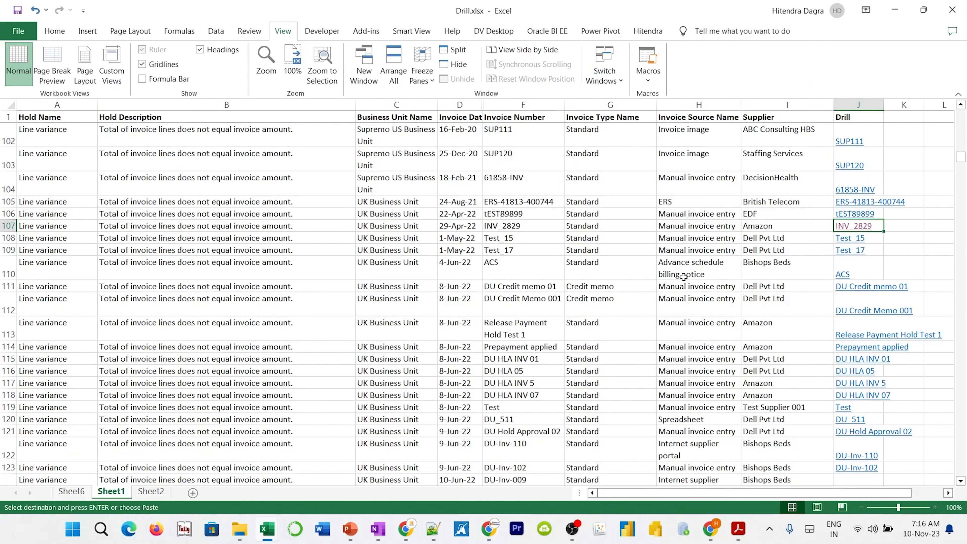
Step: Open invoice ACS in Oracle from its drill link in the Drill.xlsx workbook, and leave the invoice page after viewing it
{"action": "left_click", "coordinate": [842, 280]}
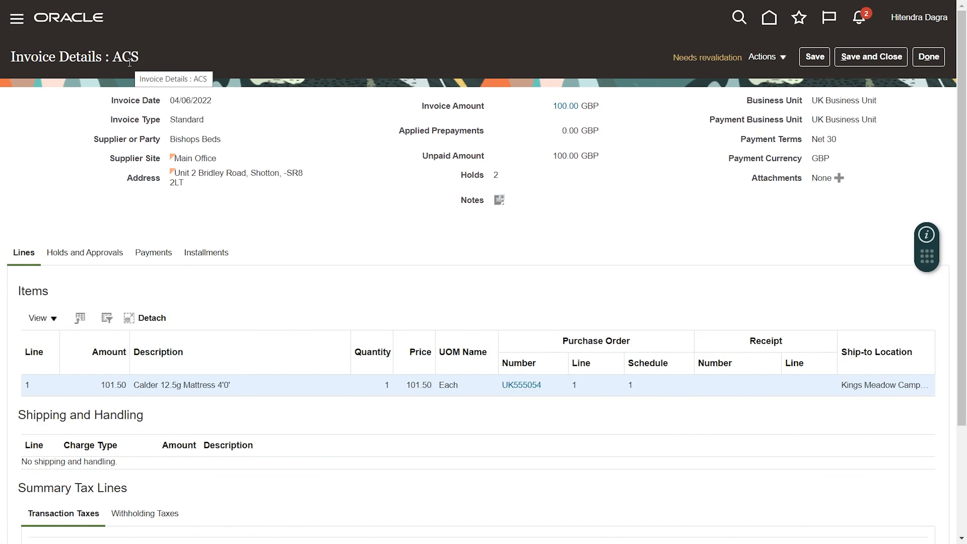
{"action": "key", "text": "alt+Tab"}
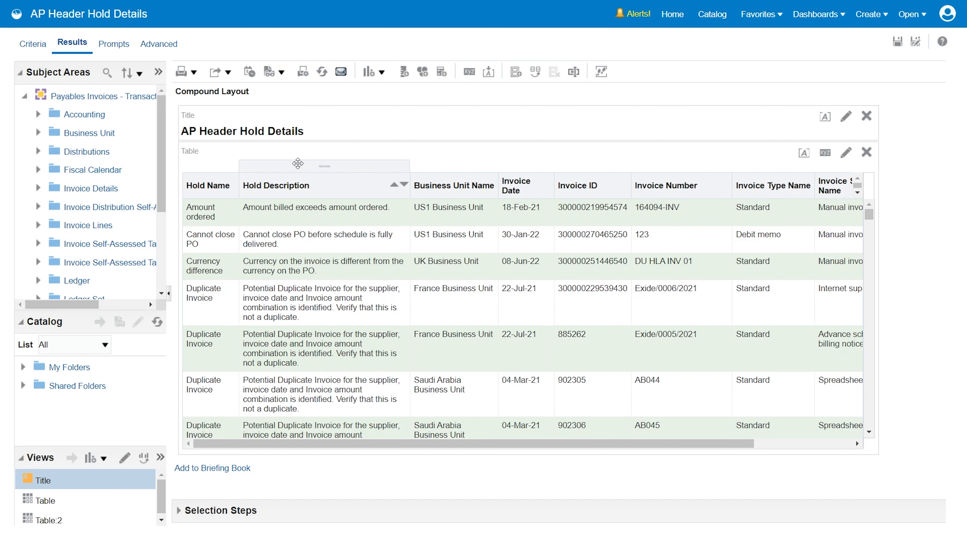
Step: Export the AP Header Hold Details analysis in formatted Excel form and save it as AP Header Hold Details.xlsx in the Temp folder
{"action": "left_click", "coordinate": [228, 73]}
{"action": "mouse_move", "coordinate": [229, 84]}
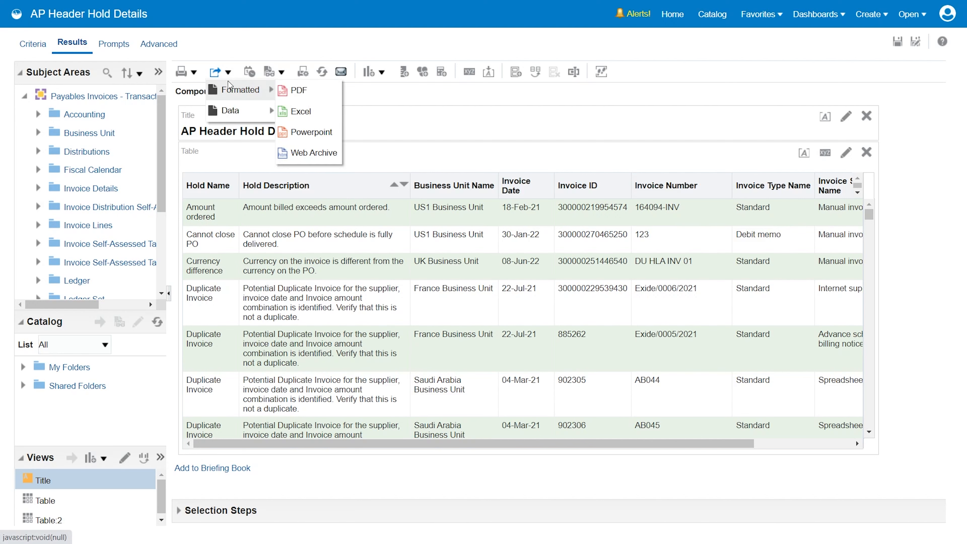
{"action": "left_click", "coordinate": [301, 112]}
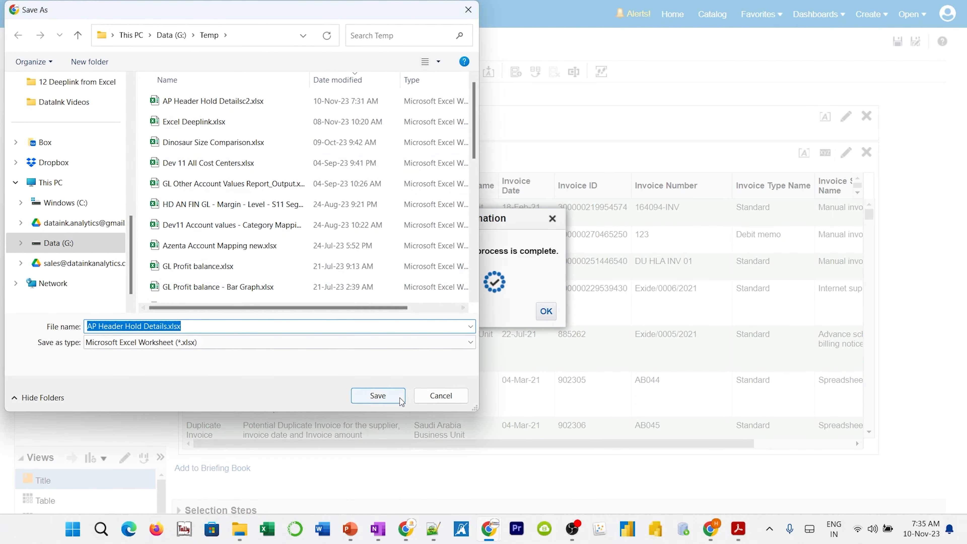
{"action": "left_click", "coordinate": [384, 398]}
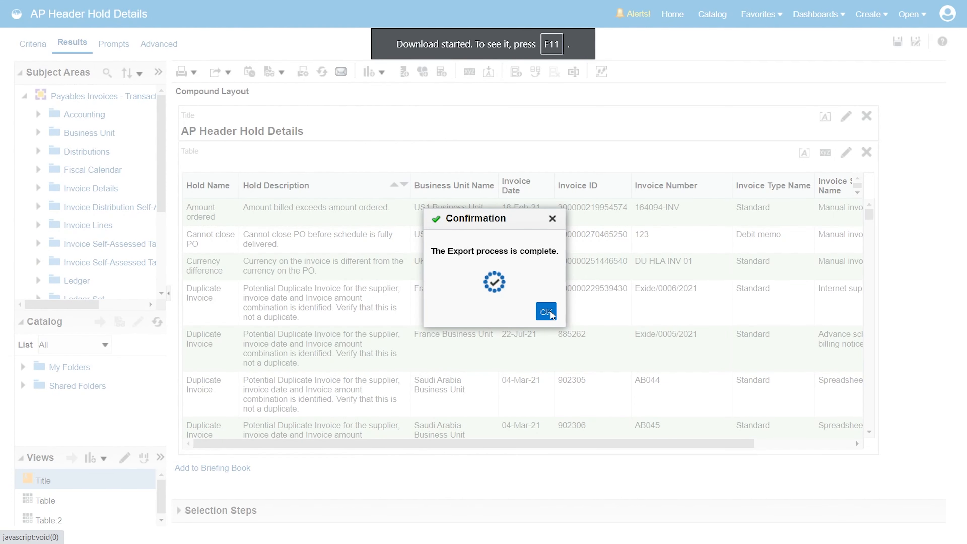
{"action": "left_click", "coordinate": [550, 311]}
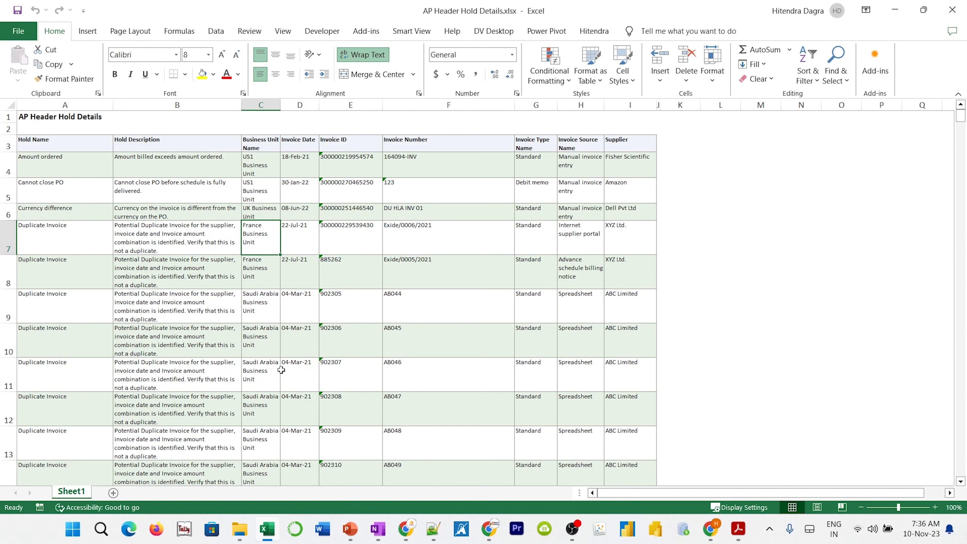
Step: Rename the exported workbook's sheet to Manual and add a new blank worksheet after it
{"action": "double_click", "coordinate": [71, 492]}
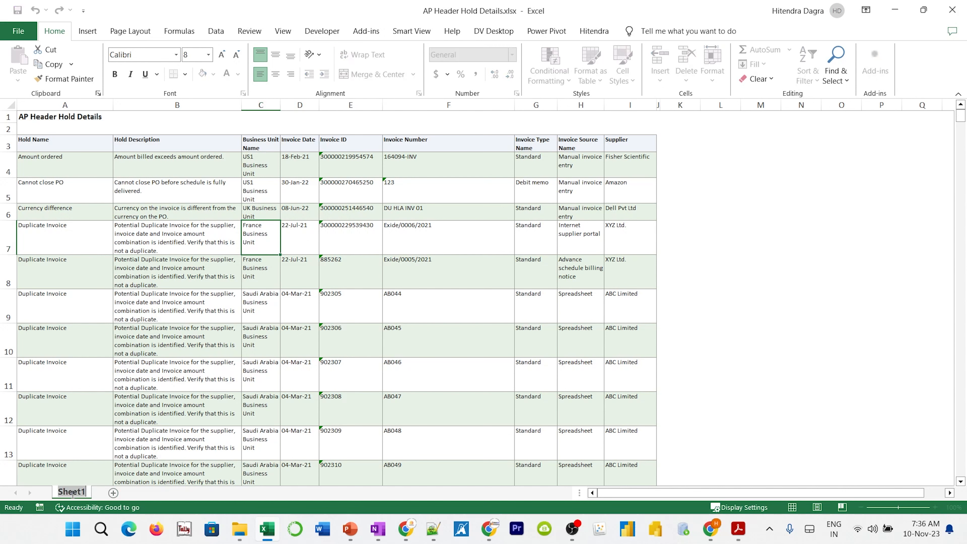
{"action": "type", "text": "Manual"}
{"action": "key", "text": "Return"}
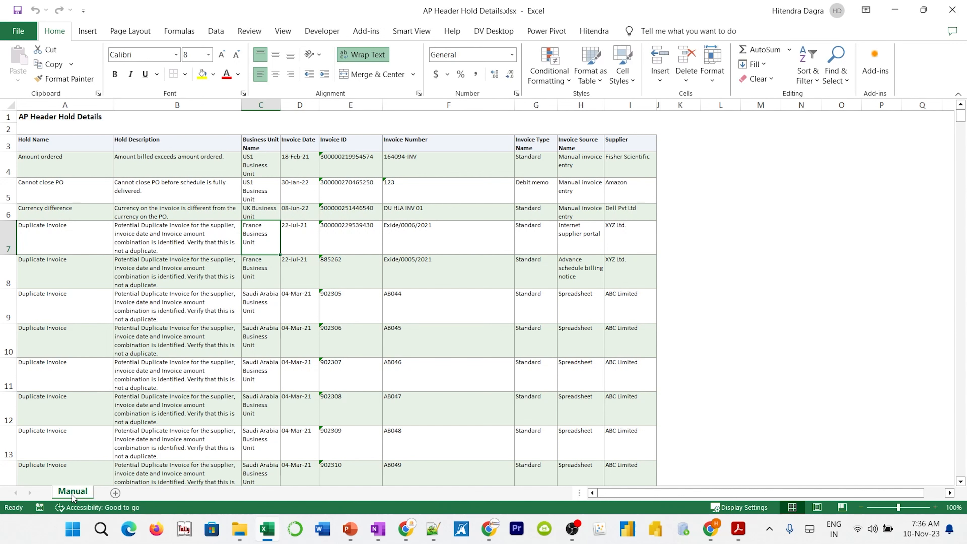
{"action": "left_click", "coordinate": [115, 492]}
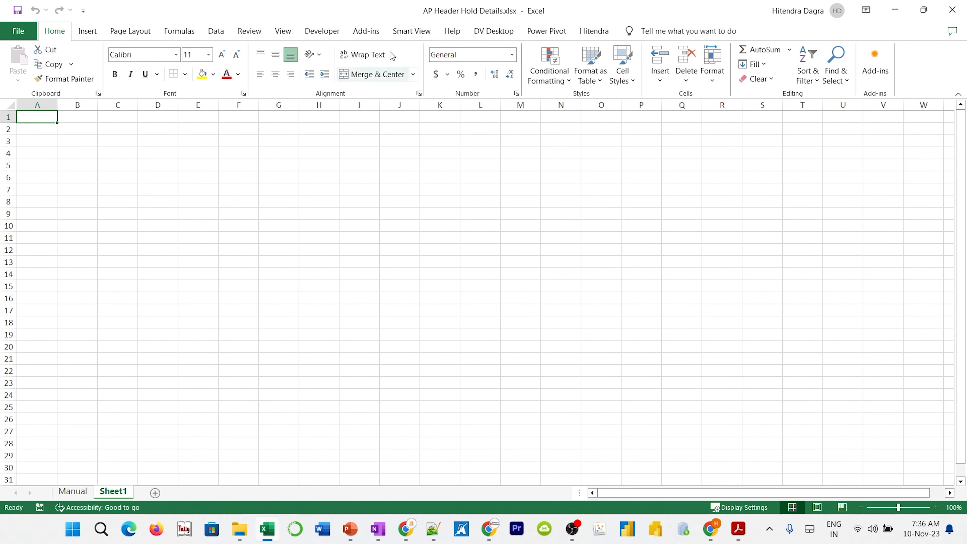
Step: Connect Smart View to the Oracle server through Private Connections, signing in with Company Single Sign-On
{"action": "left_click", "coordinate": [395, 31]}
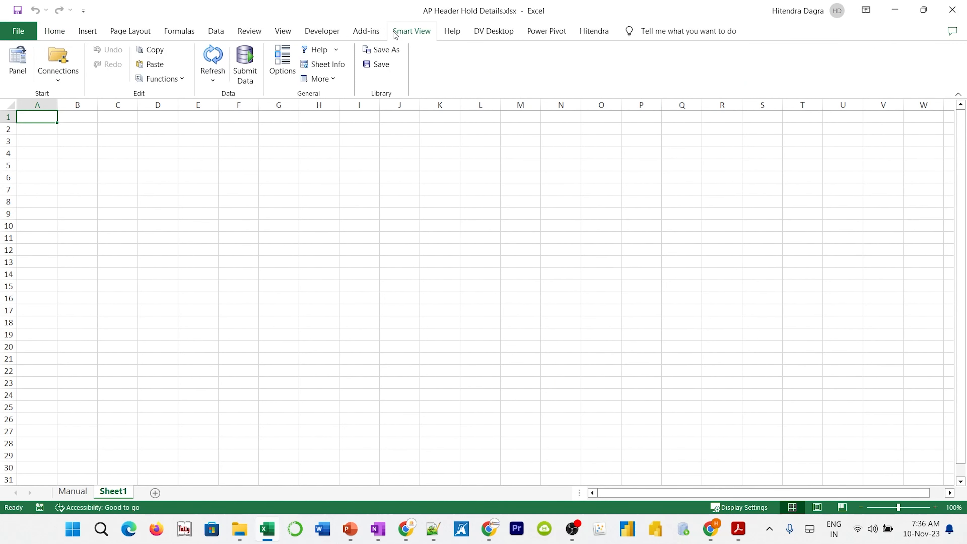
{"action": "left_click", "coordinate": [19, 64]}
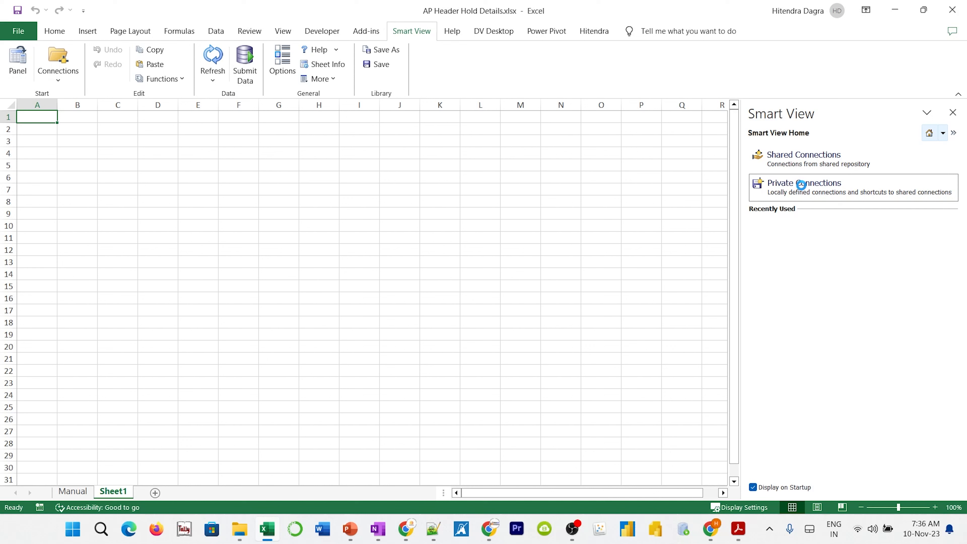
{"action": "left_click", "coordinate": [800, 185]}
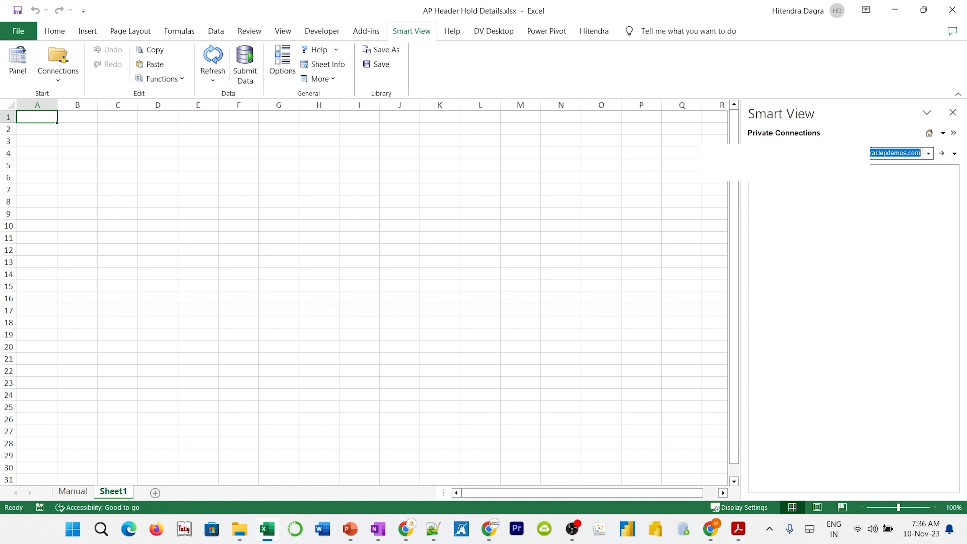
{"action": "key", "text": "Return"}
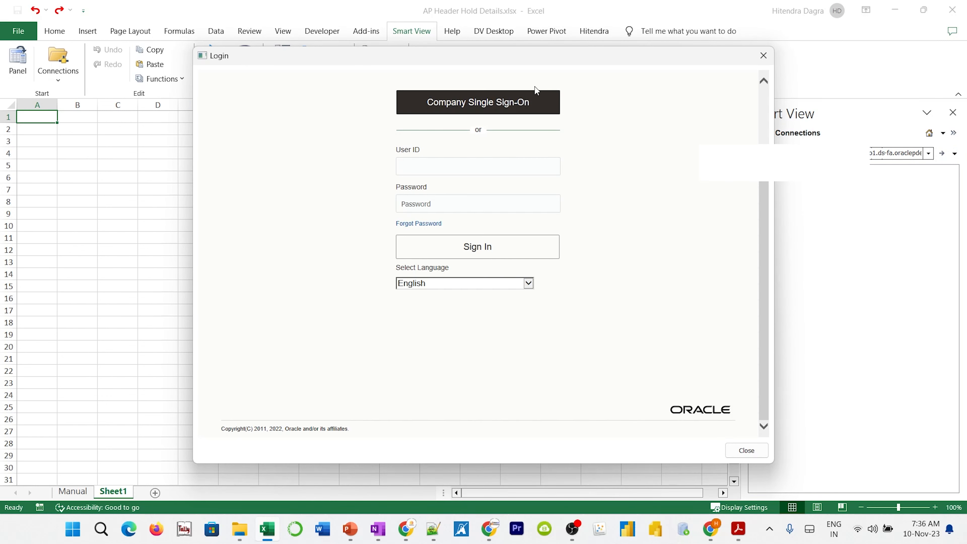
{"action": "left_click", "coordinate": [505, 102]}
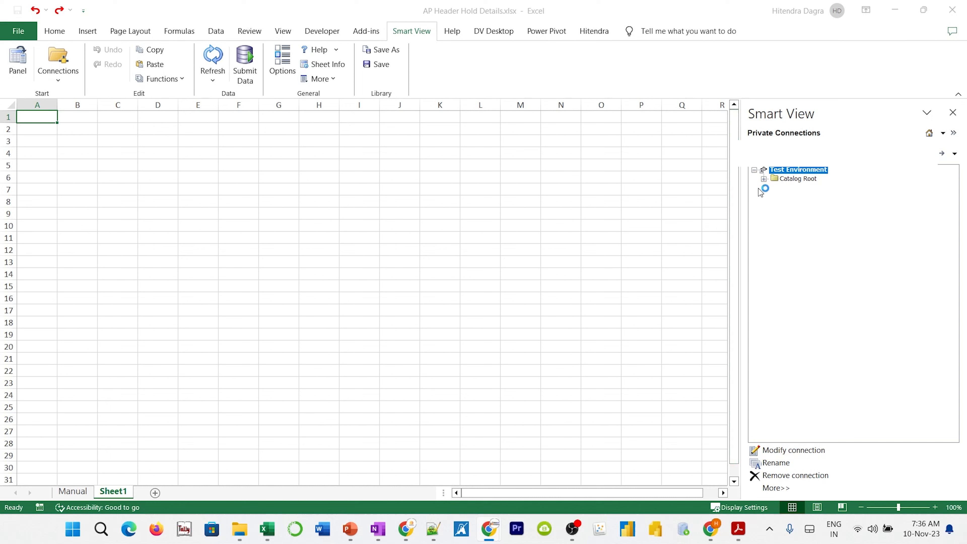
Step: Insert Table 1 of AP Header Hold Details from My Folders, Smart View, FIN Payables, FIN AP Holds into the blank worksheet
{"action": "left_click", "coordinate": [764, 179]}
{"action": "left_click", "coordinate": [773, 187]}
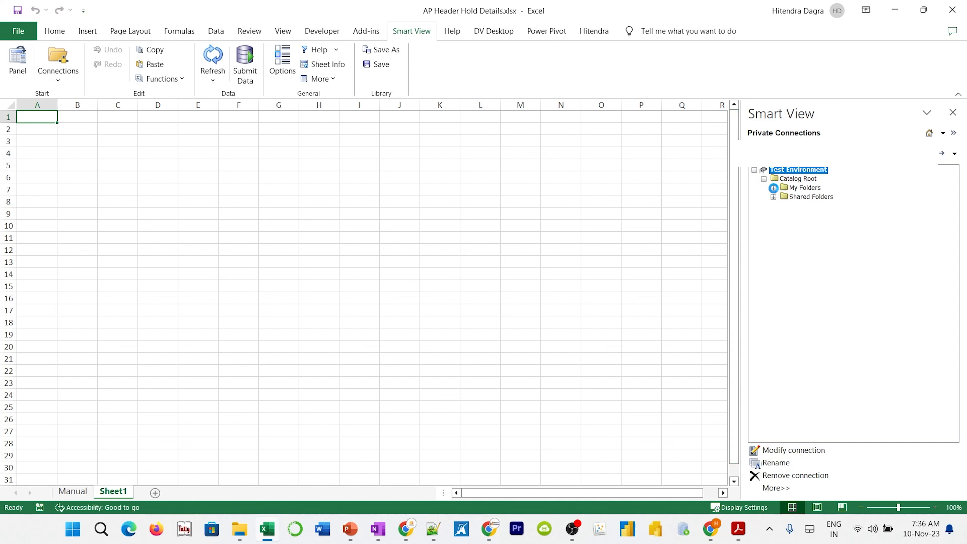
{"action": "left_click", "coordinate": [783, 288]}
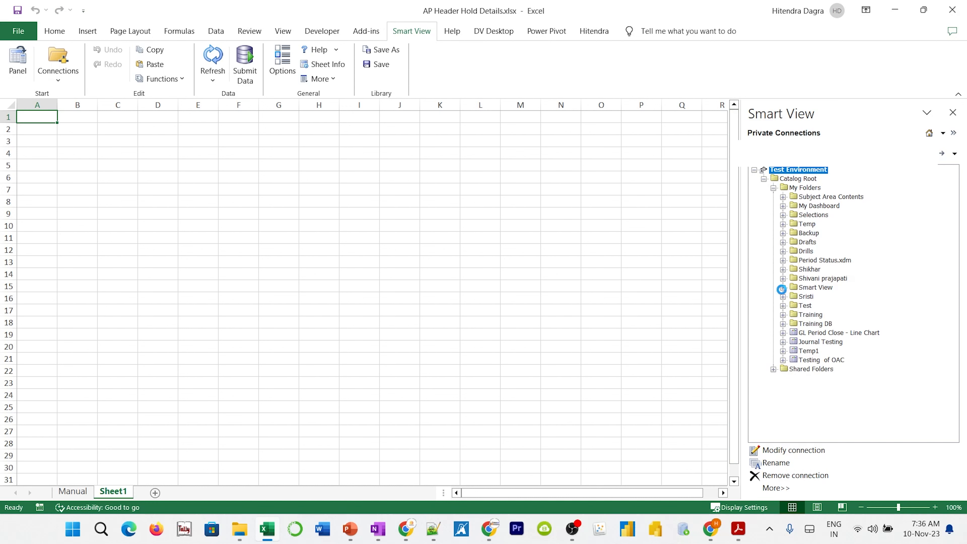
{"action": "left_click", "coordinate": [791, 315]}
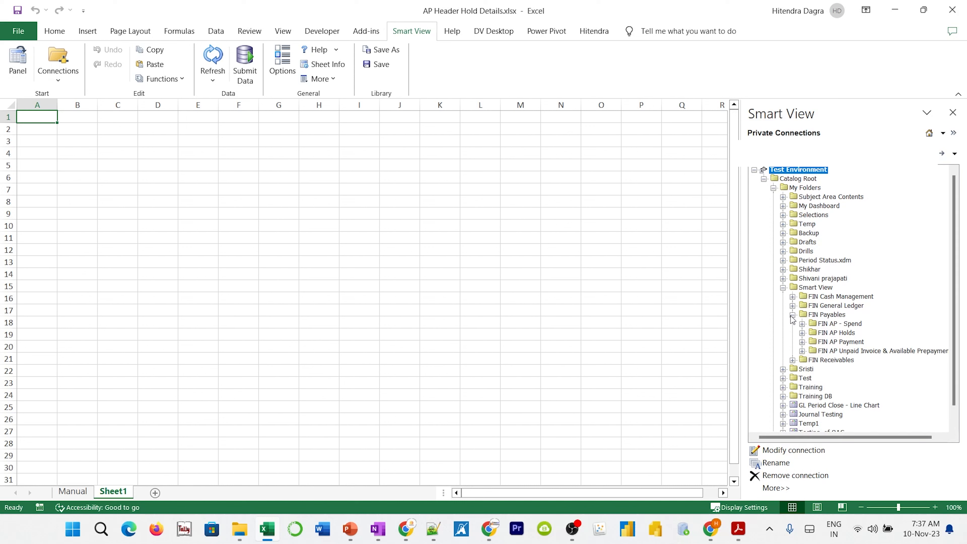
{"action": "left_click", "coordinate": [801, 334]}
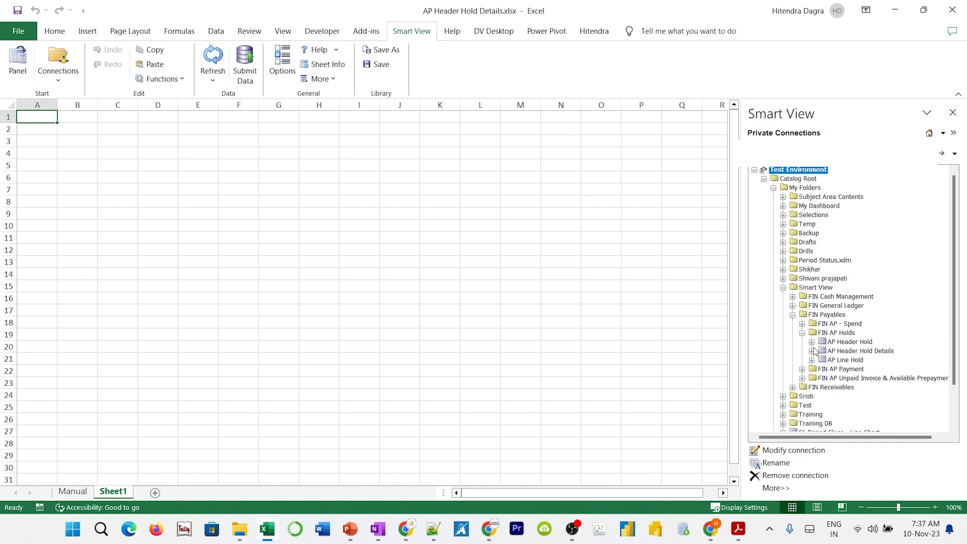
{"action": "left_click", "coordinate": [811, 350]}
{"action": "left_click_drag", "start_coordinate": [951, 324], "coordinate": [951, 358]}
{"action": "left_click", "coordinate": [834, 332]}
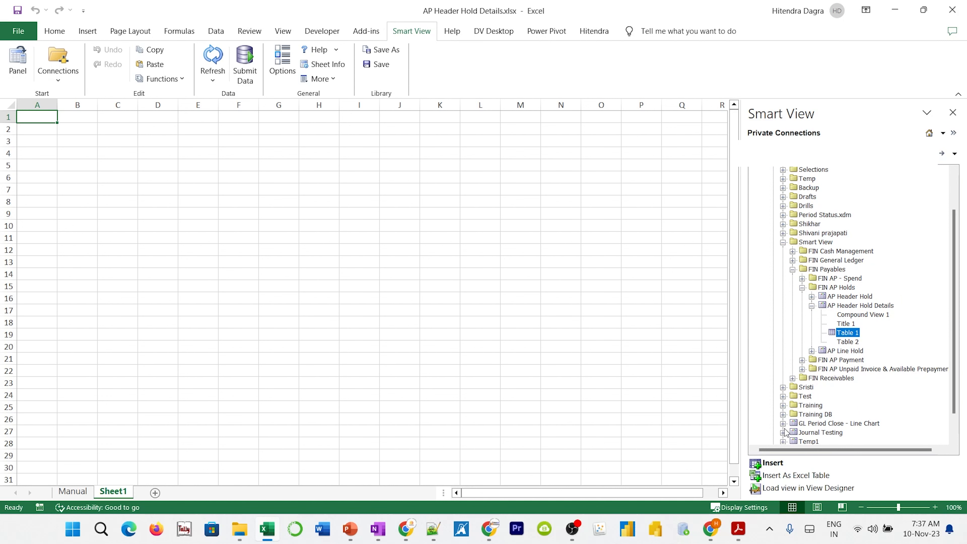
{"action": "left_click", "coordinate": [772, 463]}
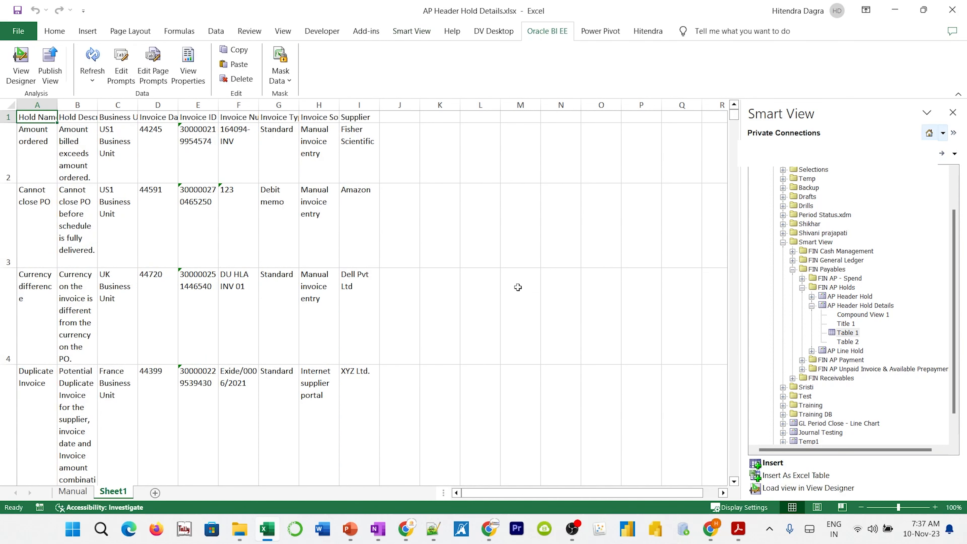
Step: Rename the worksheet holding the inserted table to Smart View
{"action": "double_click", "coordinate": [118, 492]}
{"action": "type", "text": "Sma"}
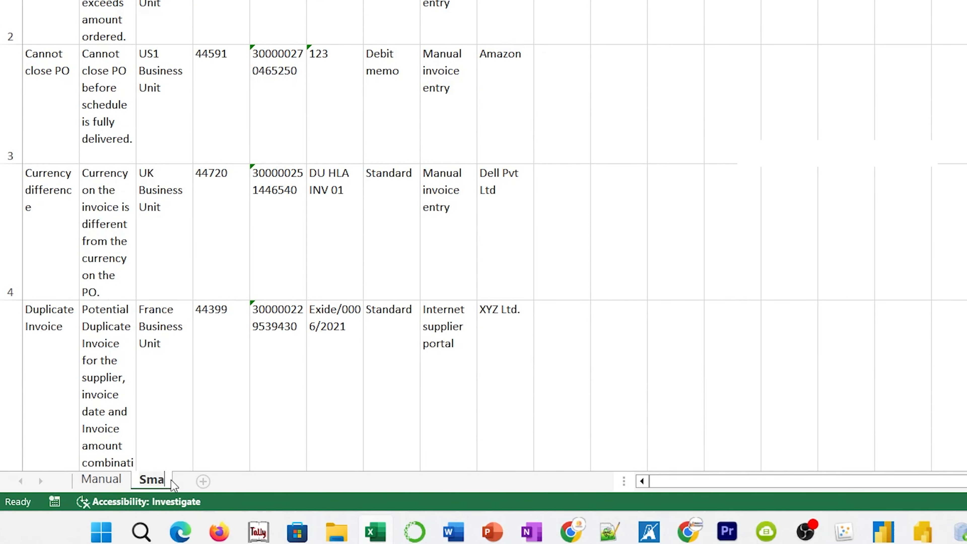
{"action": "type", "text": "rt View"}
{"action": "key", "text": "Return"}
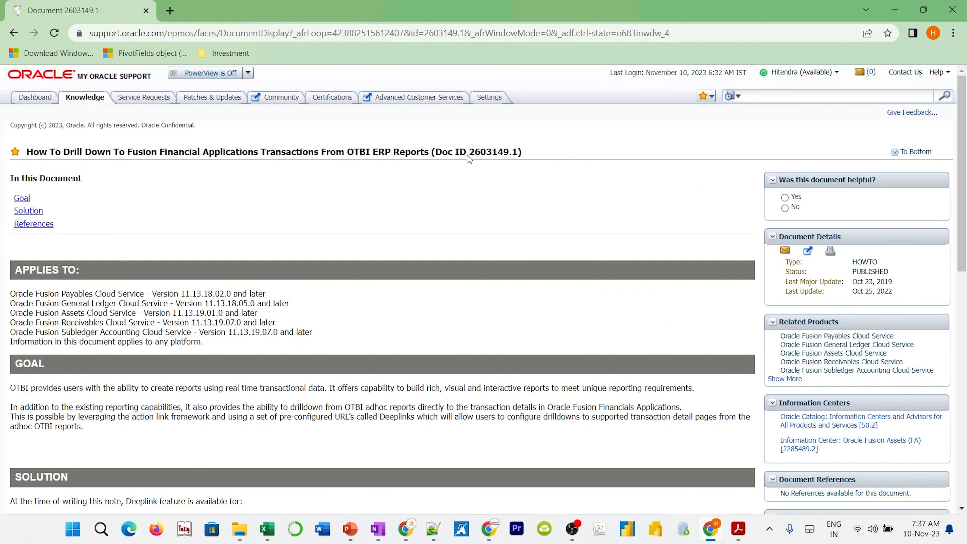
Step: Review the Deeplink features in support document 2603149.1, and find the Payables URL formats table in the Finance Deep Link PDF
{"action": "scroll", "coordinate": [501, 184], "scroll_direction": "down", "scroll_amount": 3}
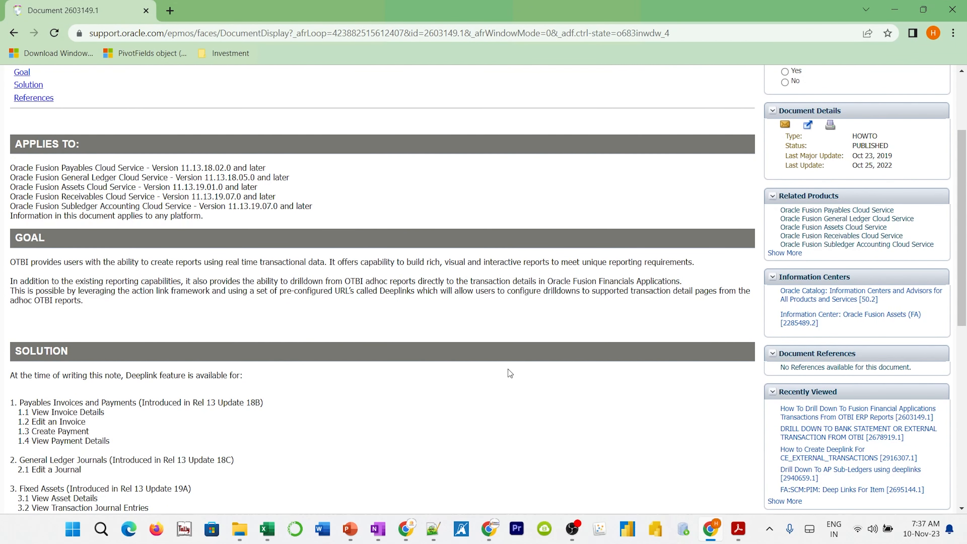
{"action": "left_click_drag", "start_coordinate": [961, 238], "coordinate": [950, 365]}
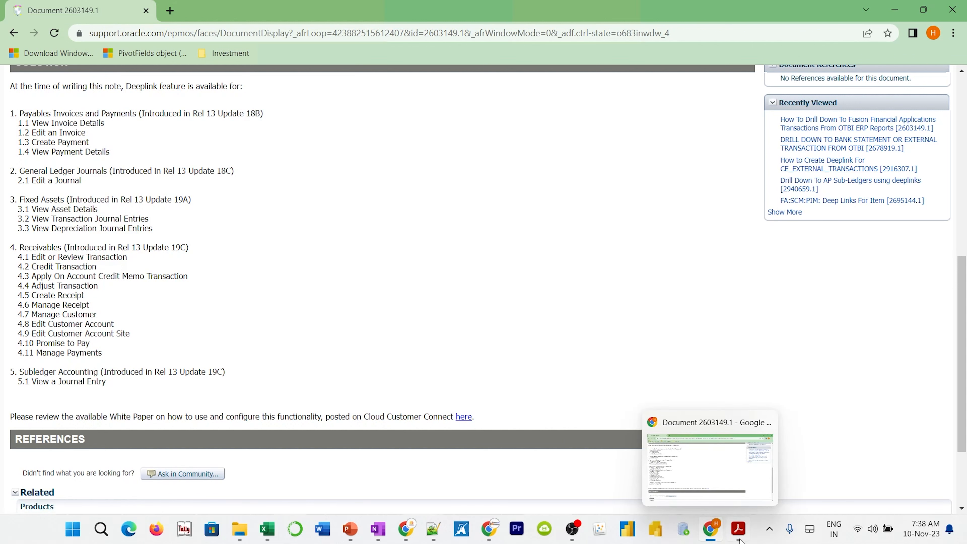
{"action": "left_click", "coordinate": [738, 528]}
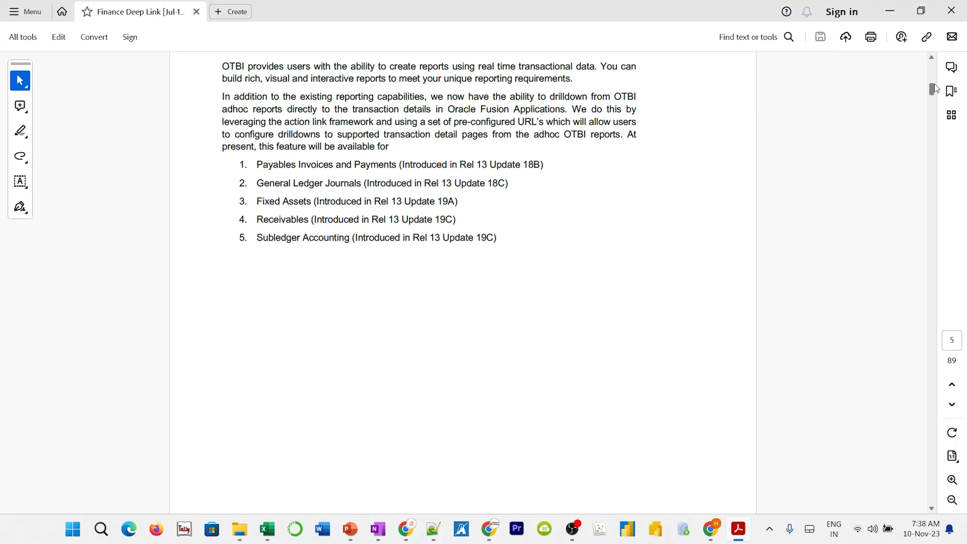
{"action": "left_click_drag", "start_coordinate": [932, 88], "coordinate": [929, 69]}
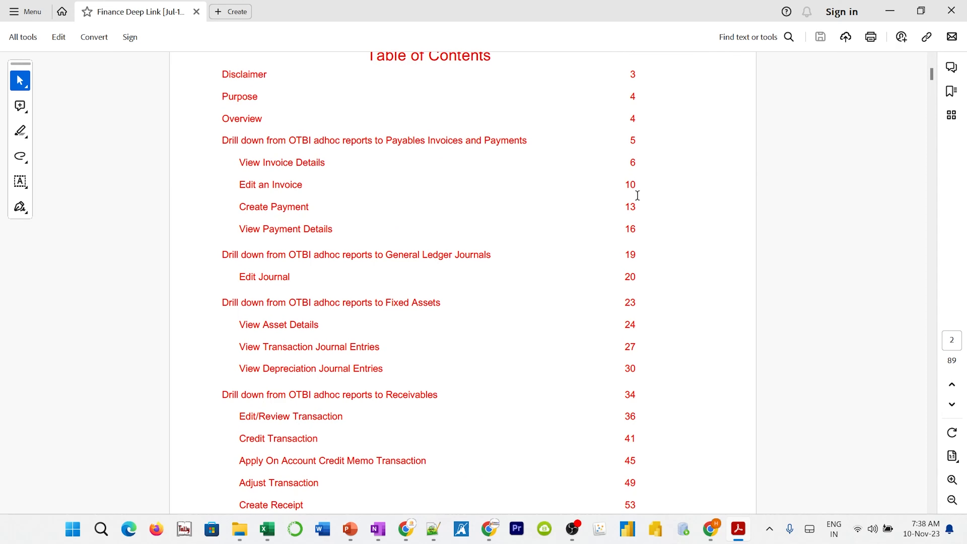
{"action": "left_click", "coordinate": [933, 93]}
{"action": "scroll", "coordinate": [448, 183], "scroll_direction": "down", "scroll_amount": 15}
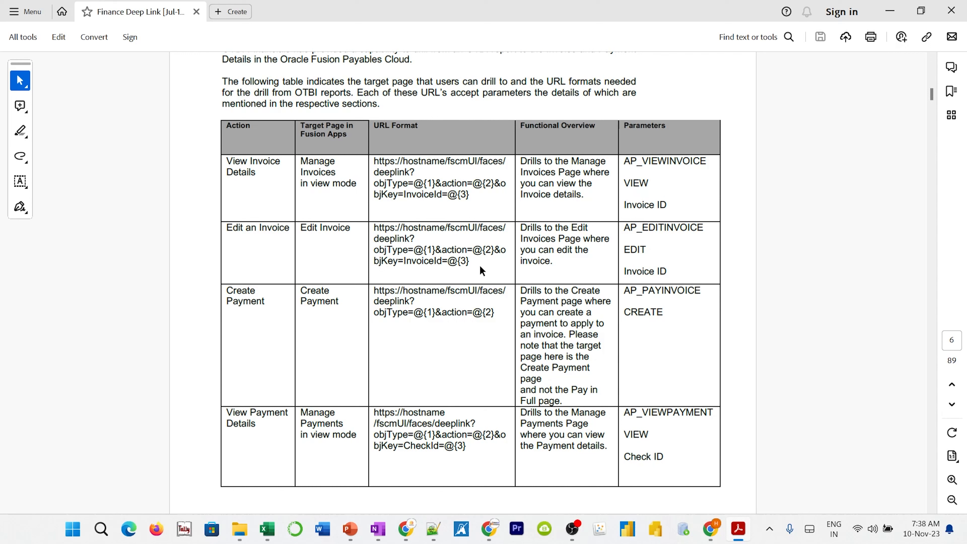
Step: Copy the Edit an Invoice URL format from the PDF and paste it into cell C4 of a new worksheet in the hold details workbook
{"action": "left_click_drag", "start_coordinate": [470, 262], "coordinate": [392, 230]}
{"action": "key", "text": "ctrl+c"}
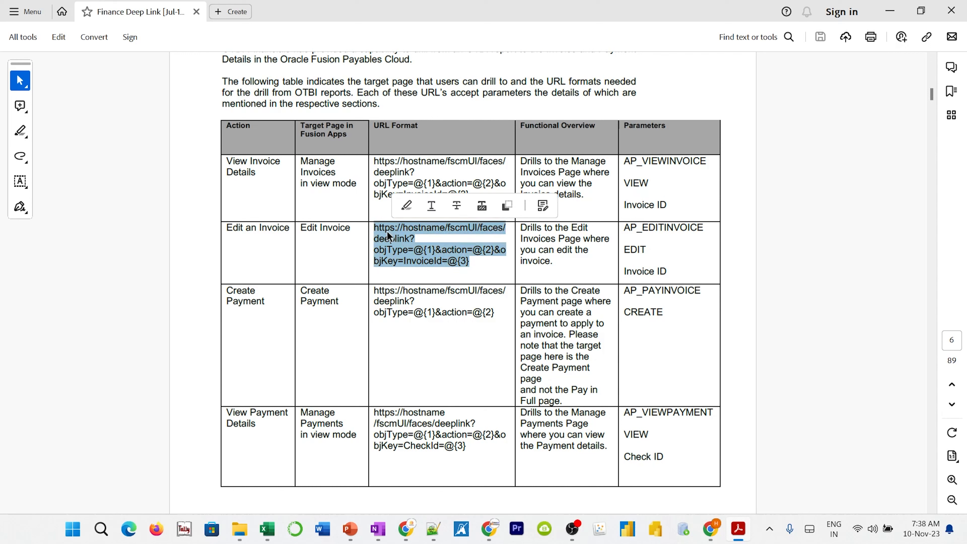
{"action": "mouse_move", "coordinate": [268, 528]}
{"action": "left_click", "coordinate": [271, 495]}
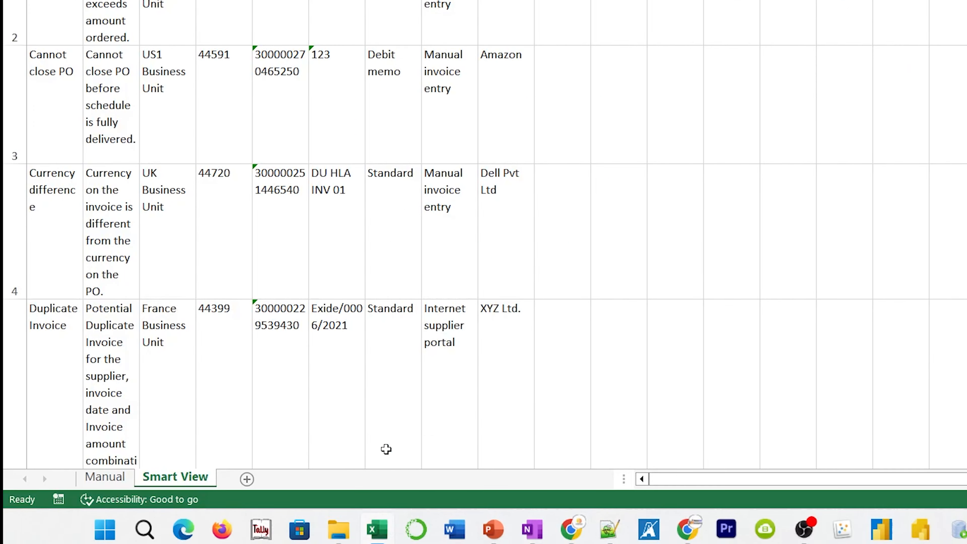
{"action": "left_click", "coordinate": [247, 477]}
{"action": "left_click", "coordinate": [188, 79]}
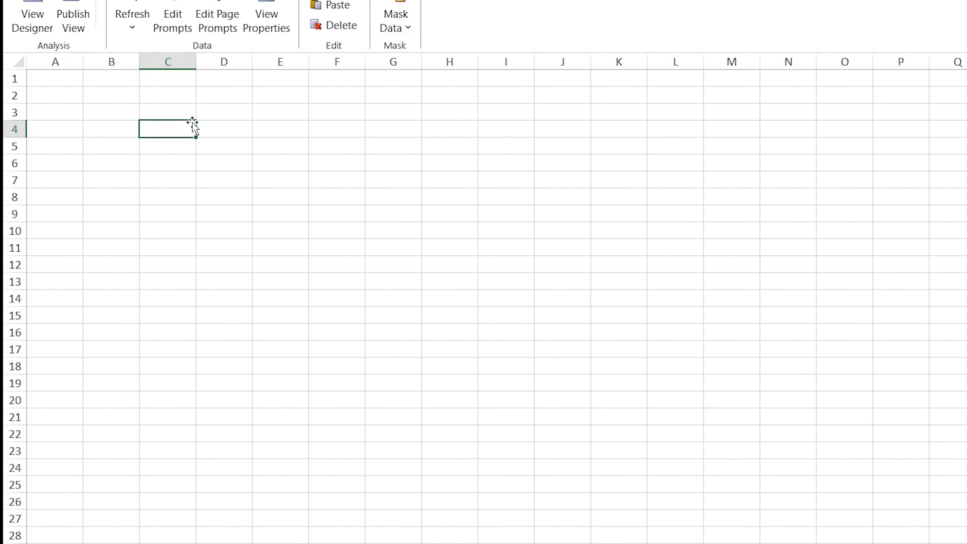
{"action": "key", "text": "ctrl+v"}
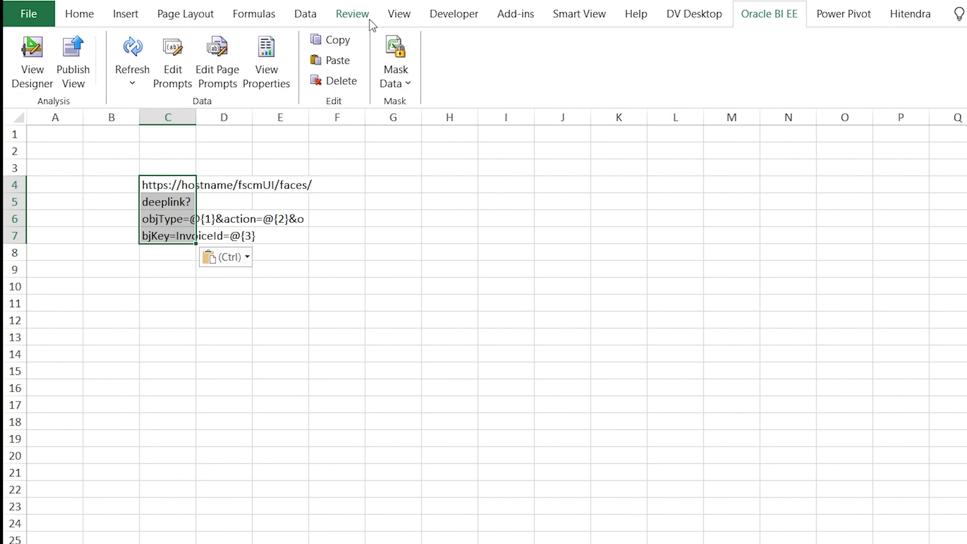
Step: Show the formula bar and replace the content of C4 with the complete multi-line Edit an Invoice URL
{"action": "left_click", "coordinate": [400, 17]}
{"action": "left_click", "coordinate": [202, 80]}
{"action": "triple_click", "coordinate": [454, 145]}
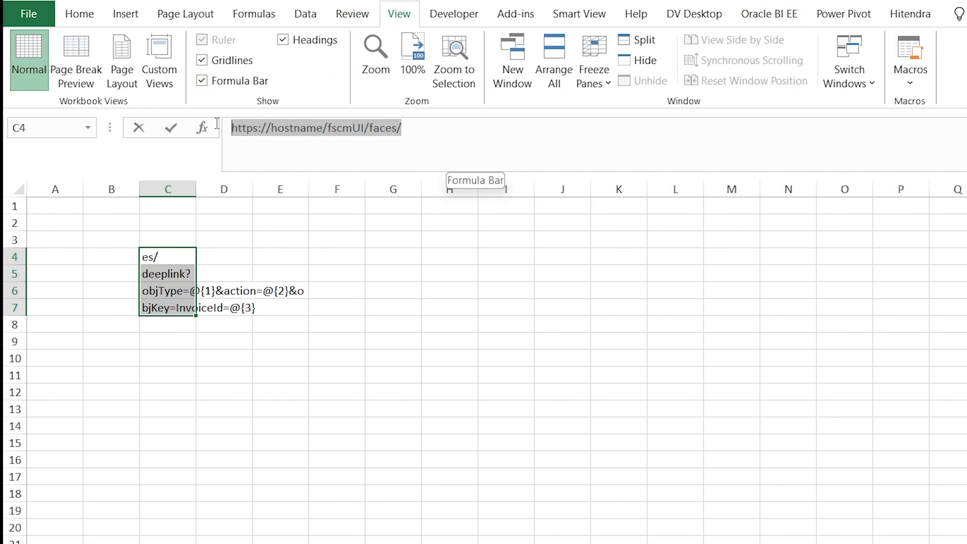
{"action": "key", "text": "ctrl+v"}
{"action": "key", "text": "Up"}
{"action": "key", "text": "Up"}
{"action": "key", "text": "Up"}
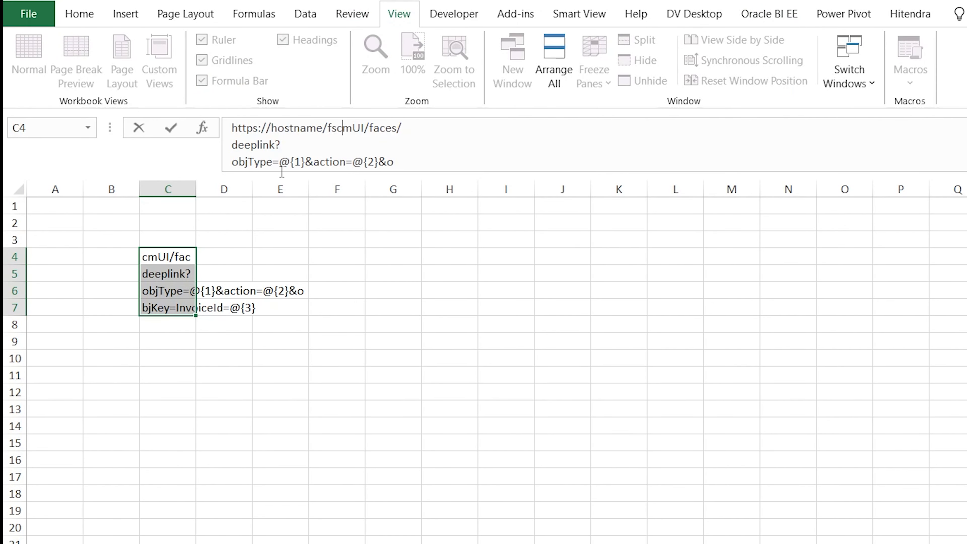
{"action": "key", "text": "End"}
{"action": "key", "text": "Delete"}
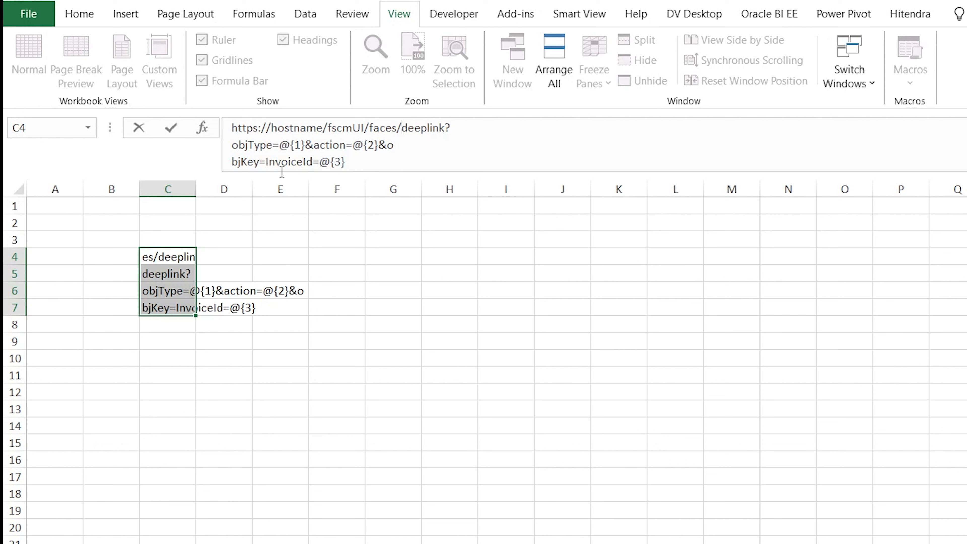
{"action": "left_click", "coordinate": [281, 173]}
{"action": "key", "text": "Up"}
{"action": "key", "text": "Left"}
{"action": "key", "text": "Home"}
{"action": "key", "text": "BackSpace"}
{"action": "left_click", "coordinate": [634, 136]}
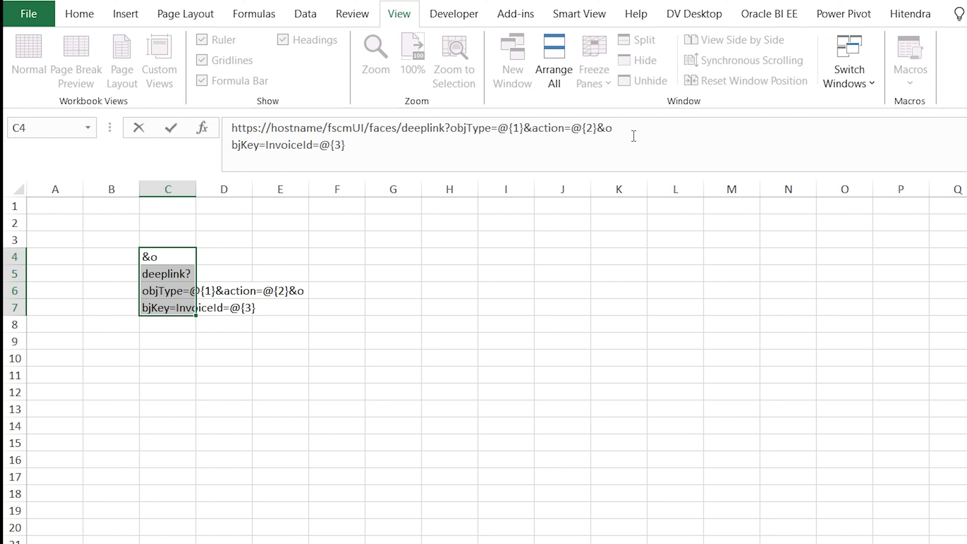
{"action": "key", "text": "Delete"}
{"action": "key", "text": "Return"}
Step: Delete the leftover URL fragments from cells C5 to C7
{"action": "key", "text": "Down"}
{"action": "key", "text": "Up"}
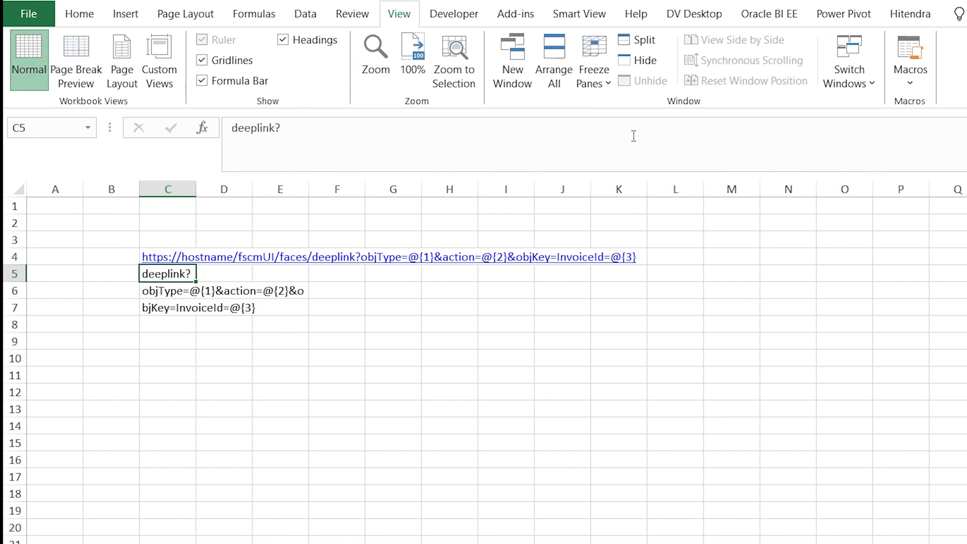
{"action": "key", "text": "shift+Down"}
{"action": "key", "text": "shift+Down"}
{"action": "key", "text": "Delete"}
{"action": "key", "text": "Up"}
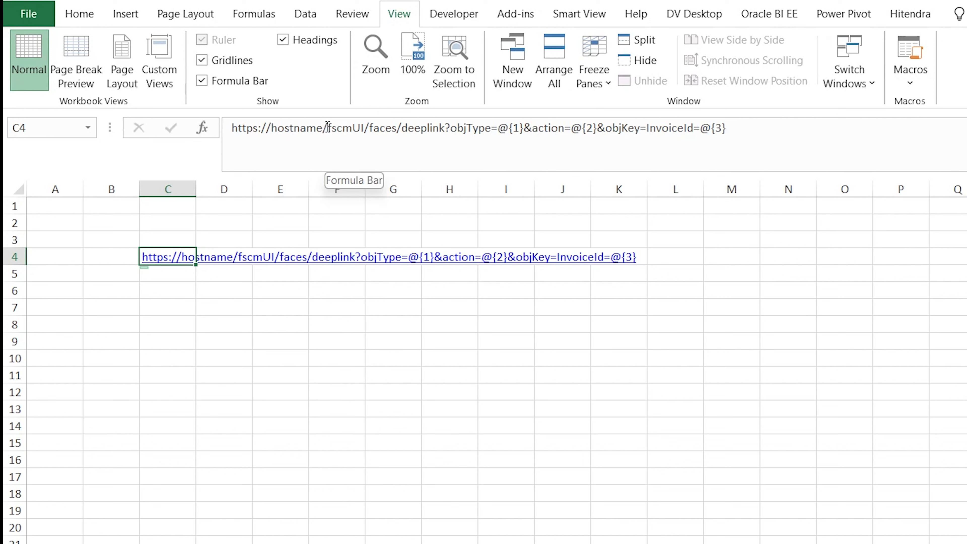
{"action": "left_click_drag", "start_coordinate": [323, 128], "coordinate": [795, 128]}
{"action": "key", "text": "ctrl+c"}
{"action": "key", "text": "BackSpace"}
{"action": "left_click", "coordinate": [183, 276]}
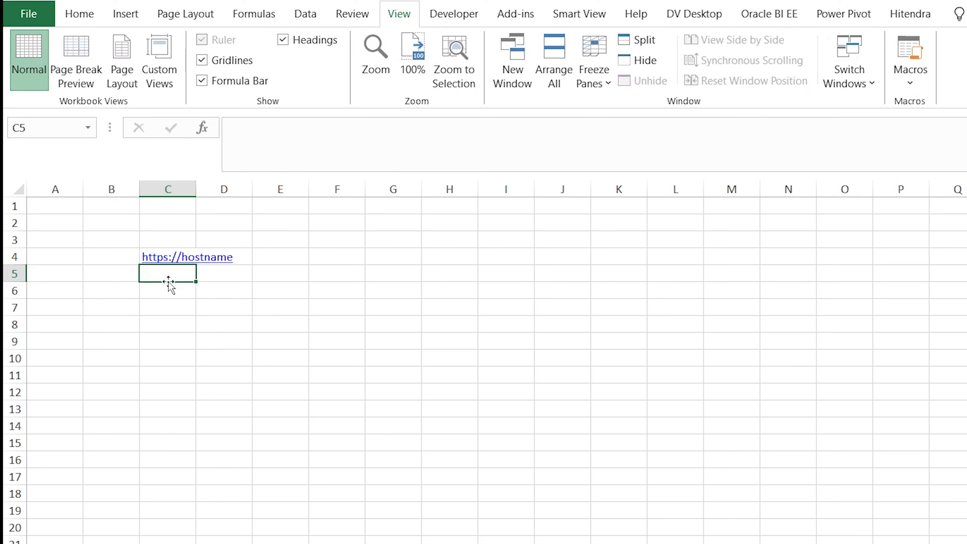
{"action": "key", "text": "ctrl+v"}
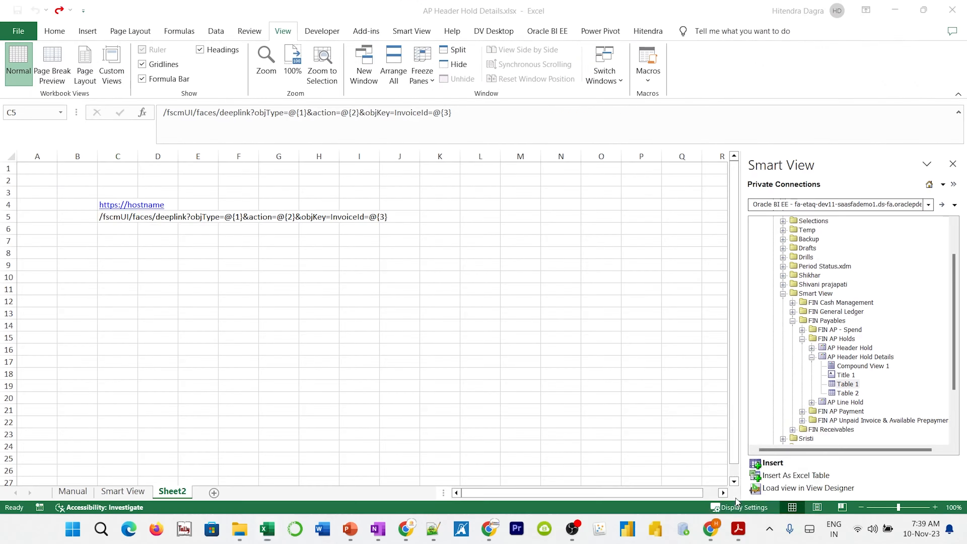
Step: Copy the AP_EDITINVOICE parameter from the Finance Deep Link PDF and substitute it for @{1} in cell C5 of the Excel workbook
{"action": "left_click", "coordinate": [738, 528]}
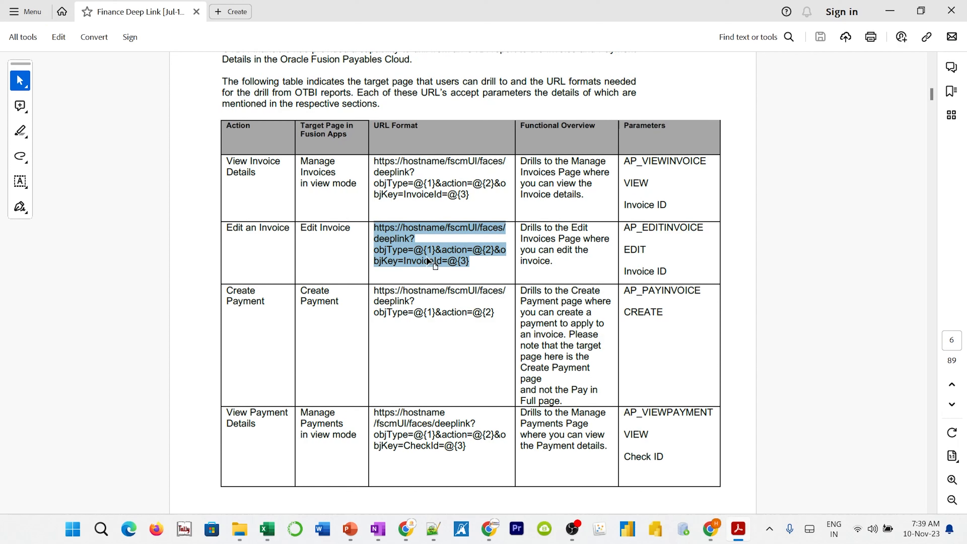
{"action": "left_click_drag", "start_coordinate": [625, 227], "coordinate": [704, 230]}
{"action": "key", "text": "ctrl+c"}
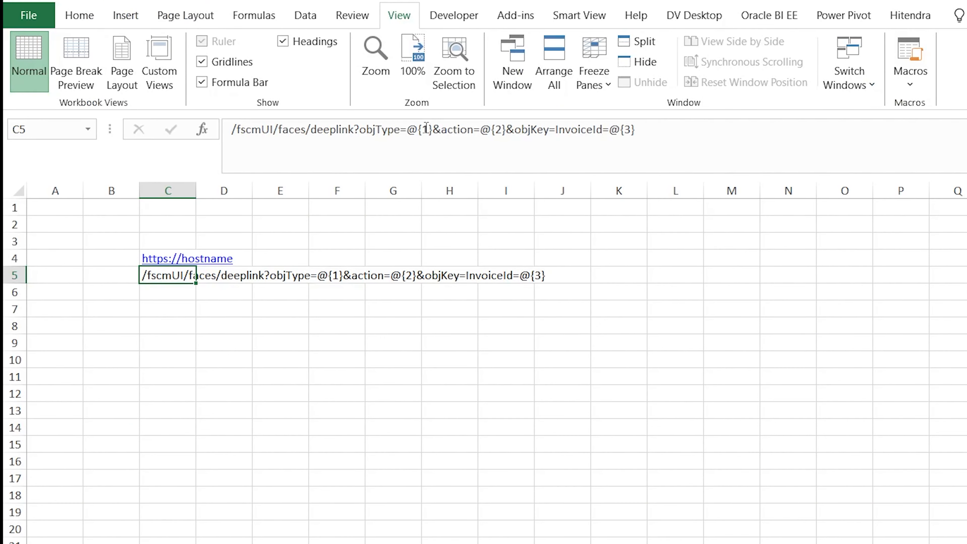
{"action": "left_click_drag", "start_coordinate": [433, 131], "coordinate": [406, 132]}
{"action": "key", "text": "ctrl+v"}
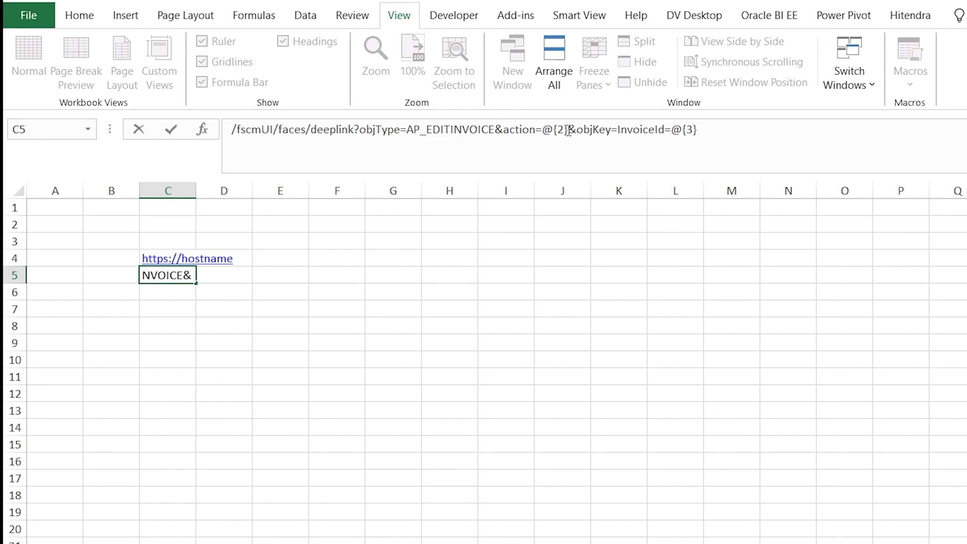
Step: Replace @{2} with EDIT in the C5 path and remove the trailing @{3} so it ends with InvoiceId=
{"action": "left_click_drag", "start_coordinate": [568, 130], "coordinate": [547, 137]}
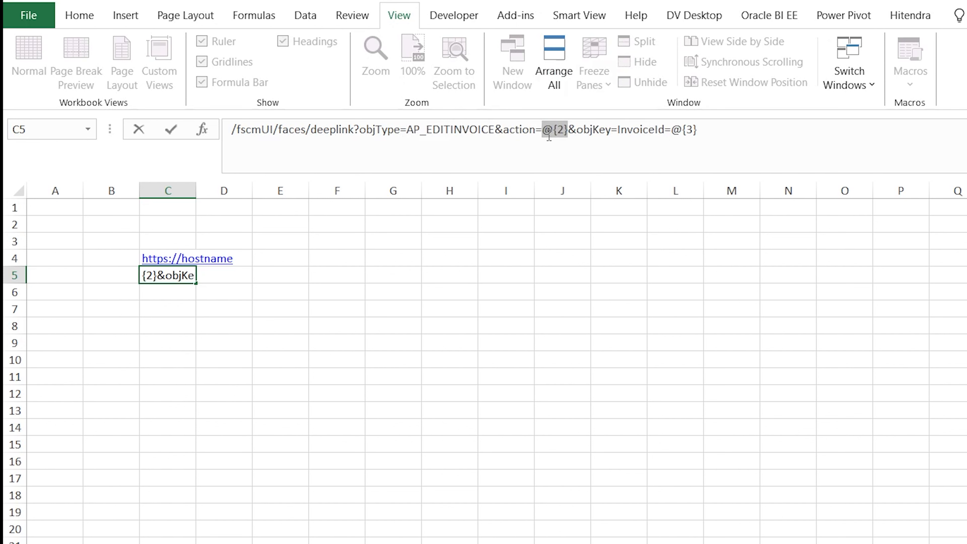
{"action": "type", "text": "EDIT"}
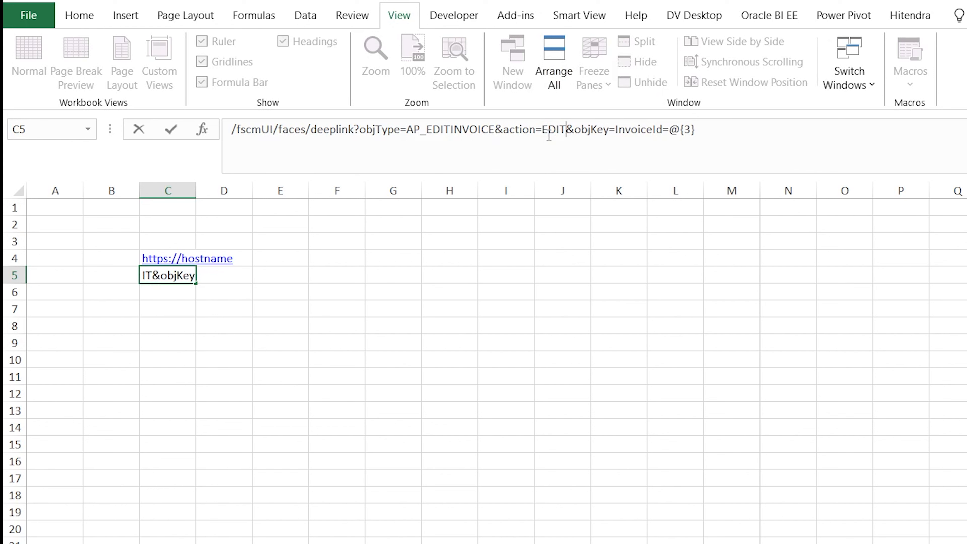
{"action": "left_click", "coordinate": [707, 134]}
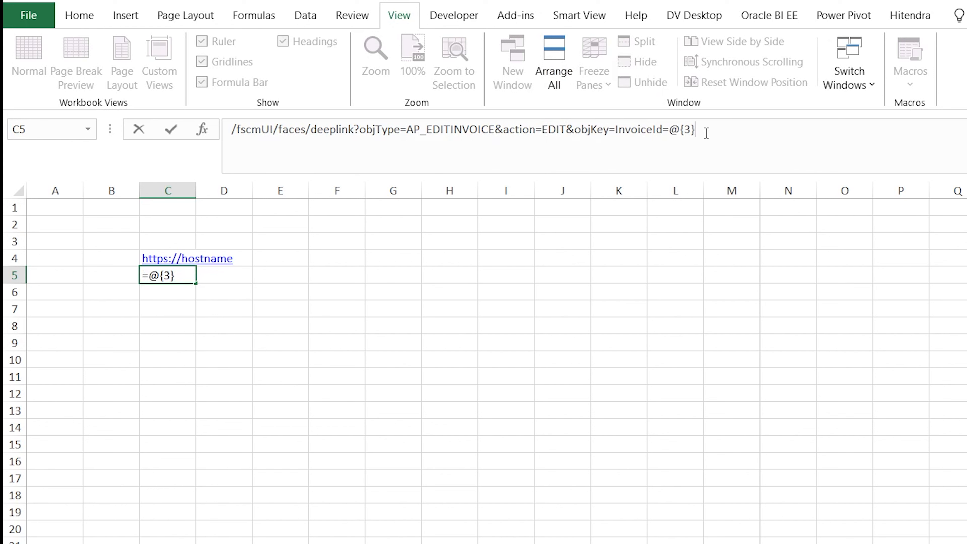
{"action": "key", "text": "BackSpace"}
{"action": "key", "text": "BackSpace"}
{"action": "key", "text": "BackSpace"}
{"action": "key", "text": "BackSpace"}
{"action": "key", "text": "Return"}
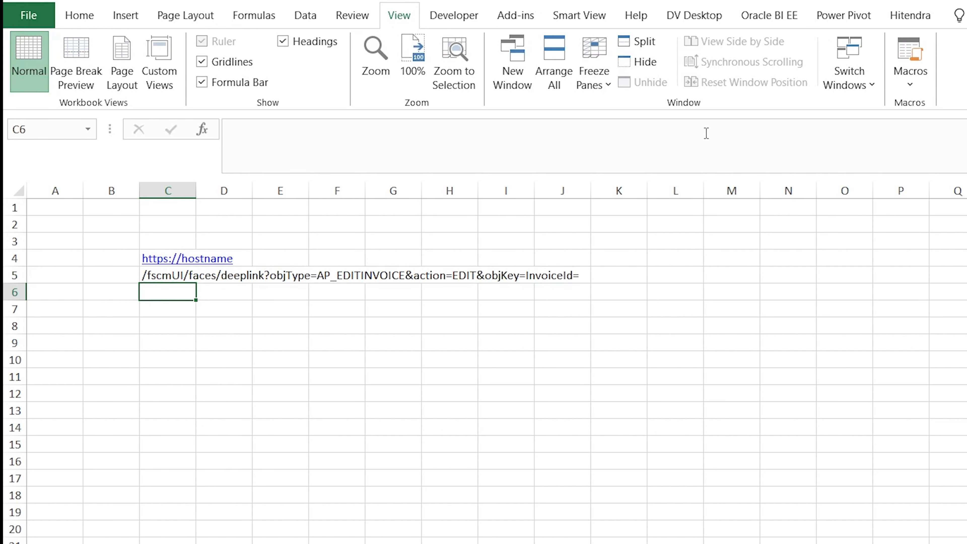
Step: Assign the range name Host to cell C4 containing the host URL
{"action": "mouse_move", "coordinate": [153, 283]}
{"action": "left_click", "coordinate": [147, 271]}
{"action": "left_click", "coordinate": [140, 263]}
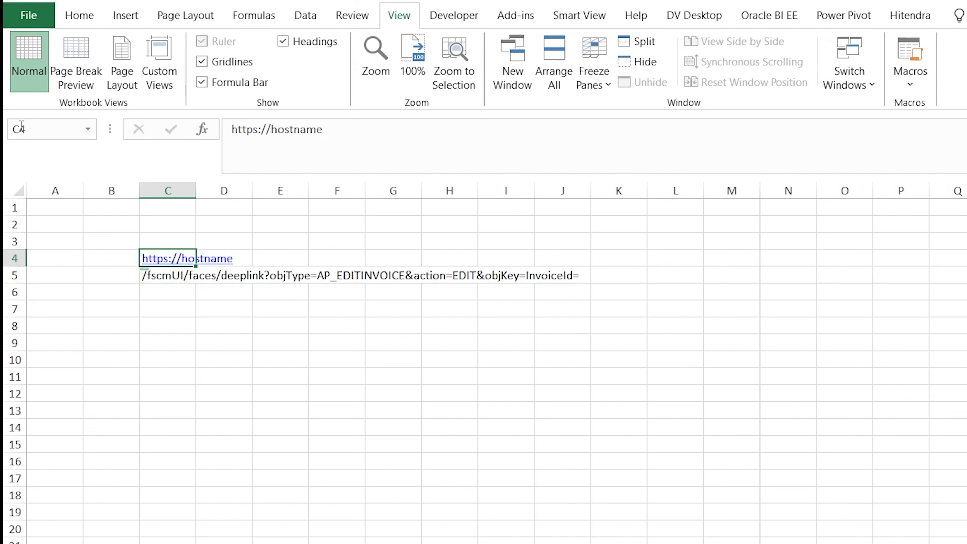
{"action": "left_click", "coordinate": [47, 129]}
{"action": "type", "text": "Ho"}
{"action": "key", "text": "BackSpace"}
{"action": "key", "text": "BackSpace"}
{"action": "type", "text": "Host"}
{"action": "key", "text": "Return"}
Step: Assign the range name InvParam to cell C5 containing the deep link path
{"action": "key", "text": "Down"}
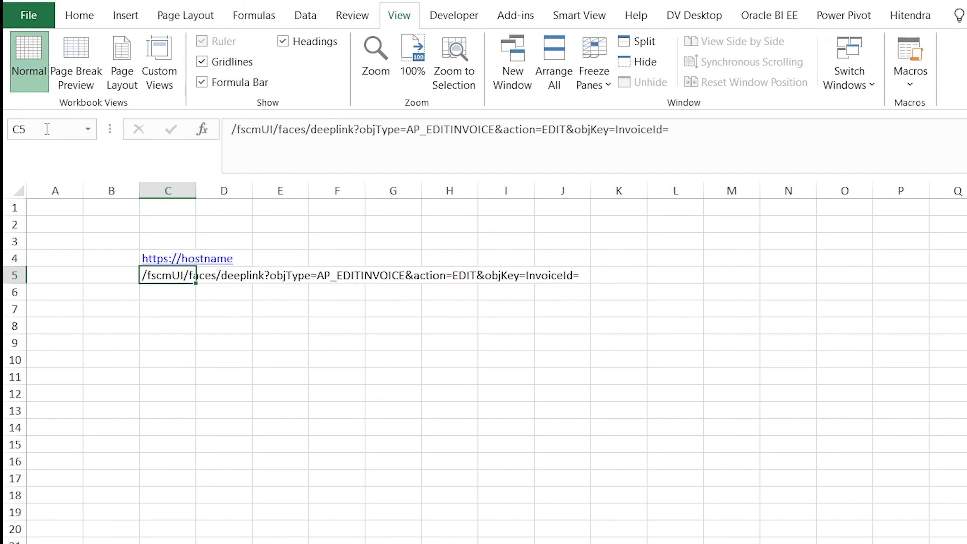
{"action": "left_click", "coordinate": [47, 130]}
{"action": "type", "text": "InvParam"}
{"action": "key", "text": "Return"}
Step: Label the two named cells by entering Host name in B4 and Invoice Parameter in B5
{"action": "key", "text": "Left"}
{"action": "key", "text": "Up"}
{"action": "type", "text": "Host "}
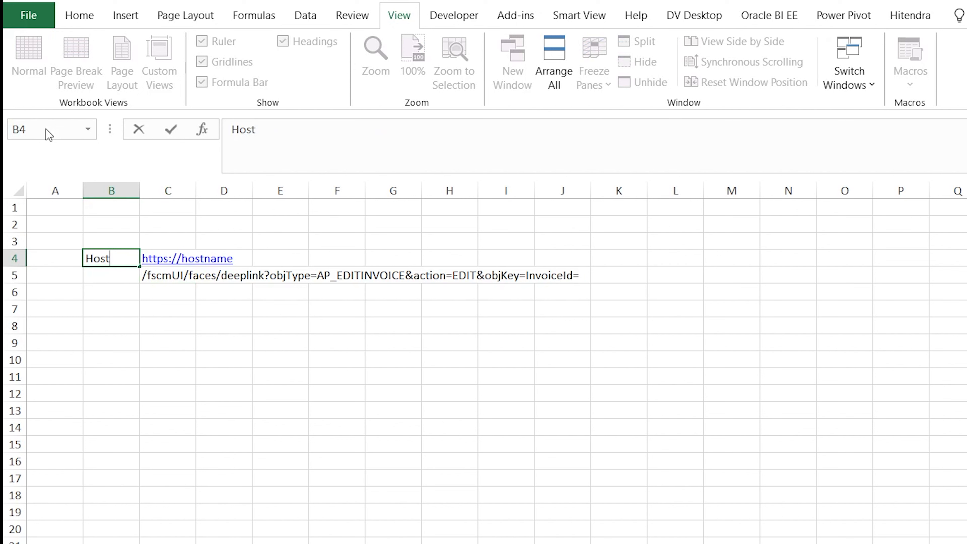
{"action": "type", "text": "name"}
{"action": "key", "text": "Return"}
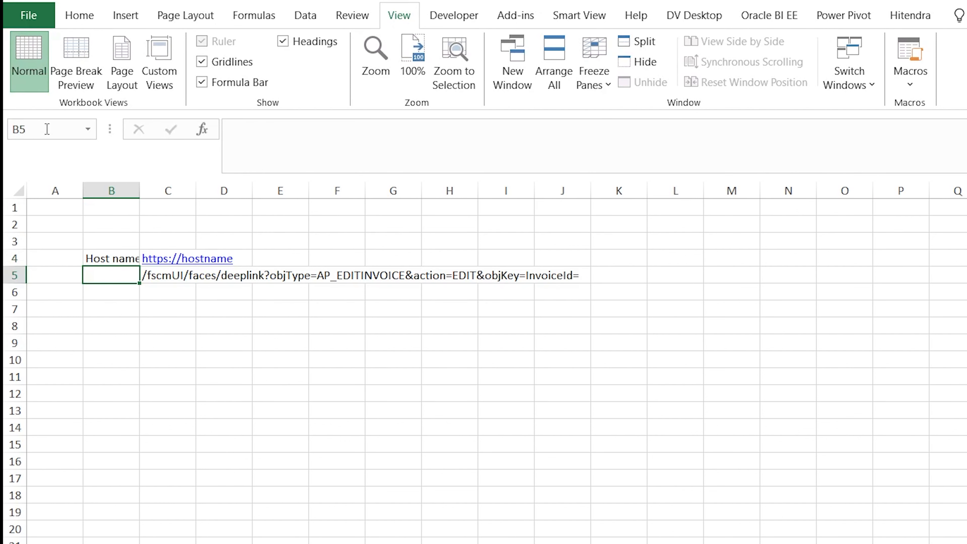
{"action": "type", "text": "Invoice "}
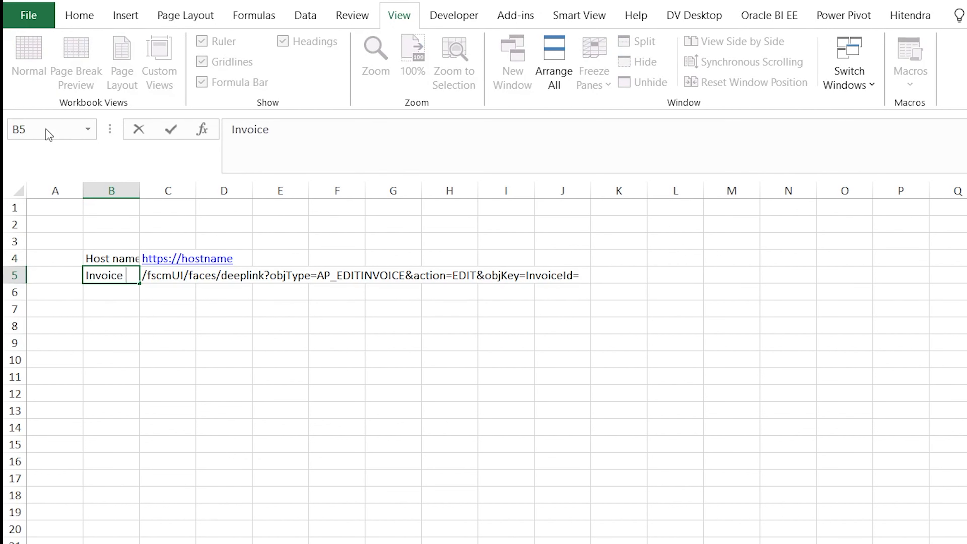
{"action": "type", "text": "Parameter"}
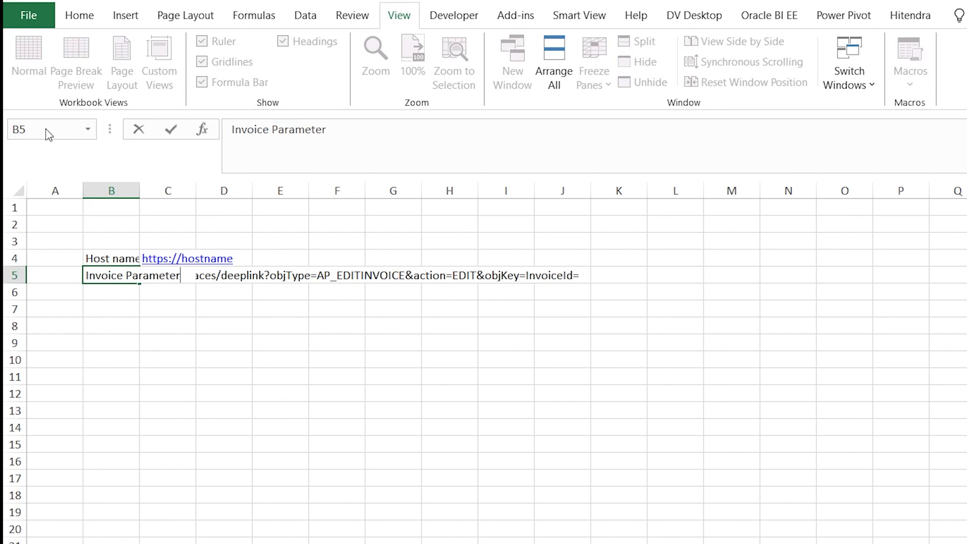
{"action": "key", "text": "Return"}
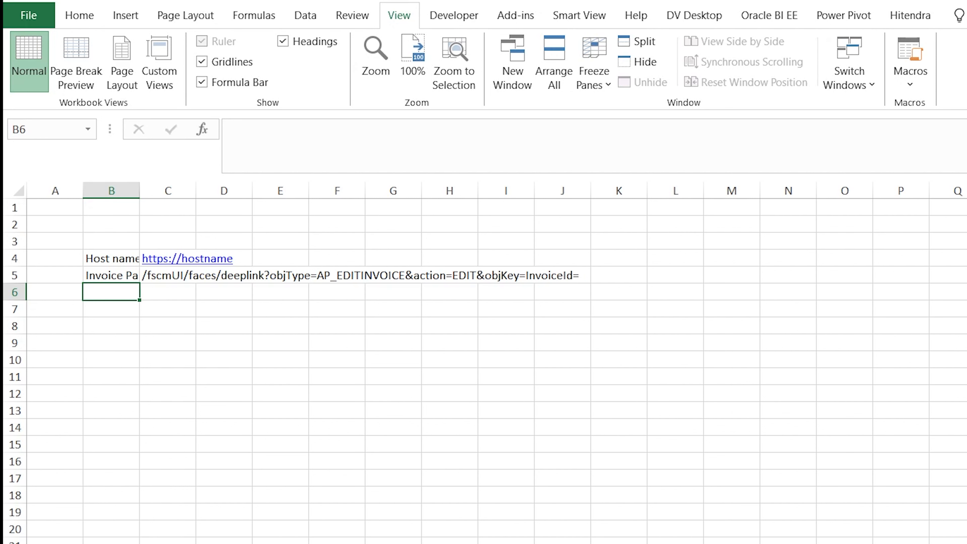
Step: Add the heading Invoice URL in cell K1 of the worksheet holding the invoice hold table
{"action": "key", "text": "alt+Tab"}
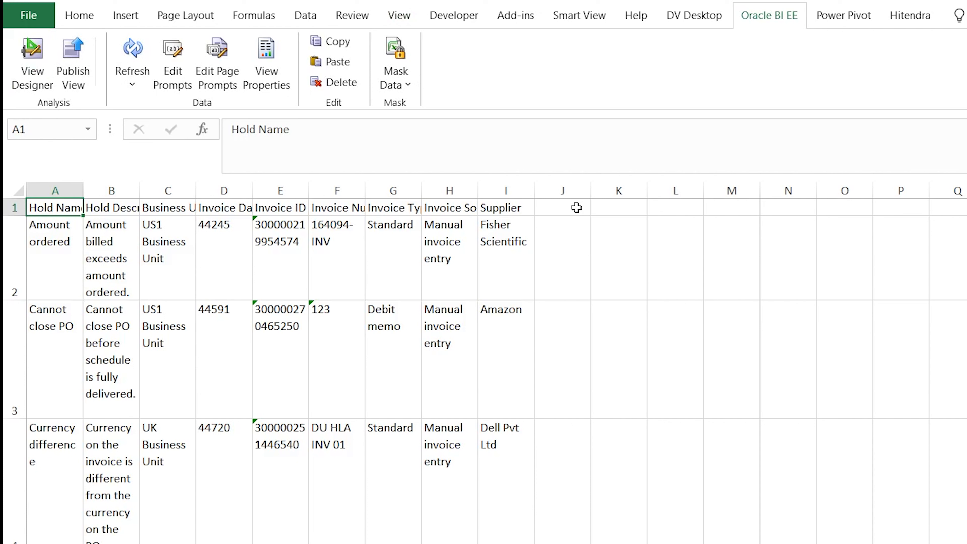
{"action": "left_click", "coordinate": [615, 206]}
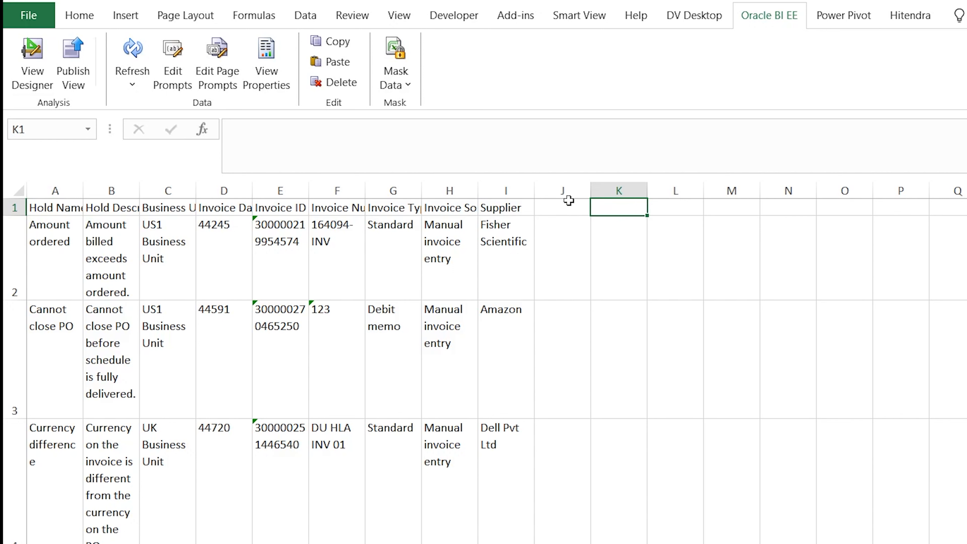
{"action": "type", "text": "Invoice "}
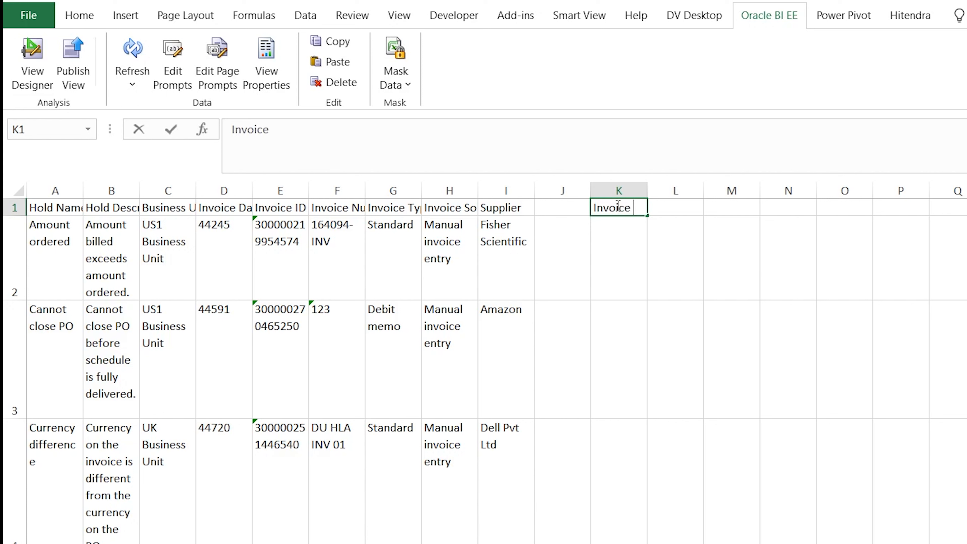
{"action": "type", "text": "URL"}
{"action": "key", "text": "Return"}
Step: Build the first invoice's URL in K2 with the formula =CONCAT(Host, InvParam,E2)
{"action": "type", "text": "="}
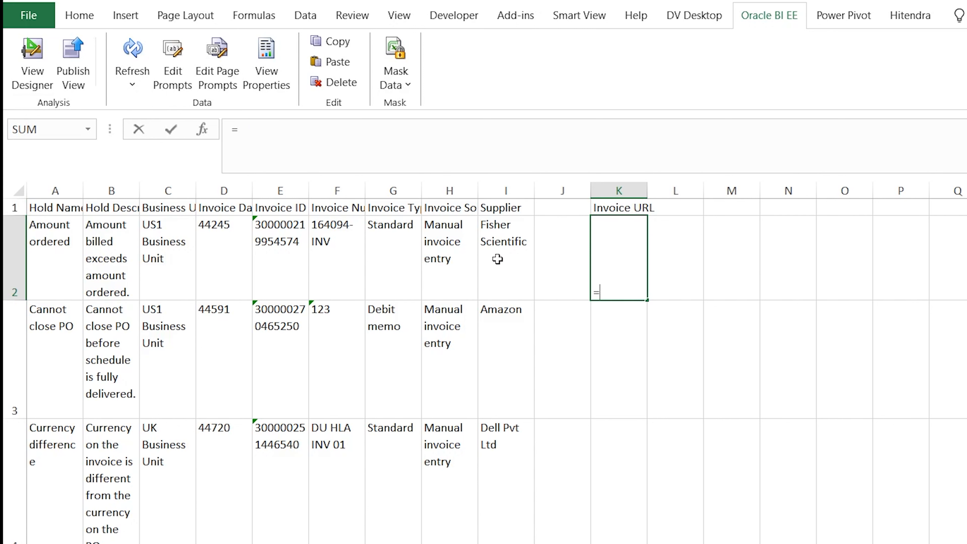
{"action": "type", "text": "con"}
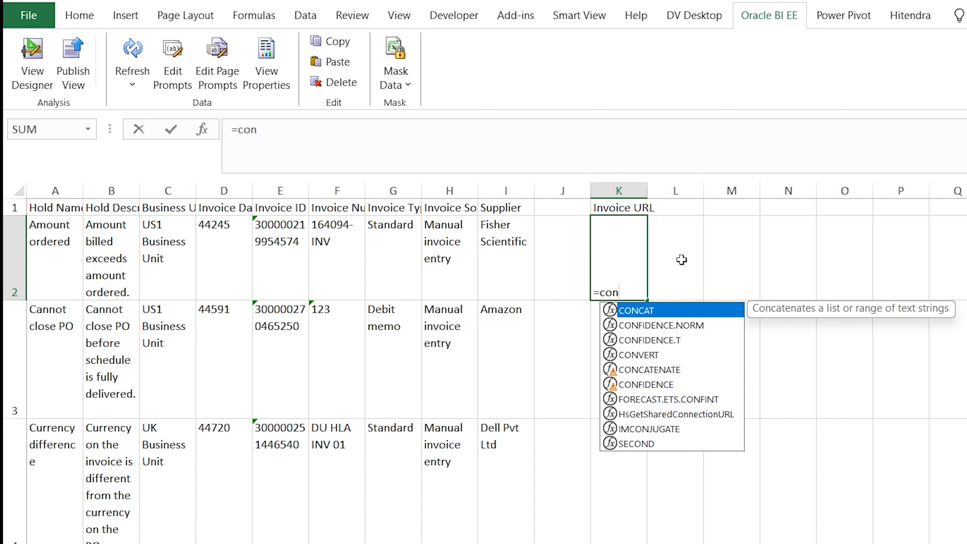
{"action": "key", "text": "Tab"}
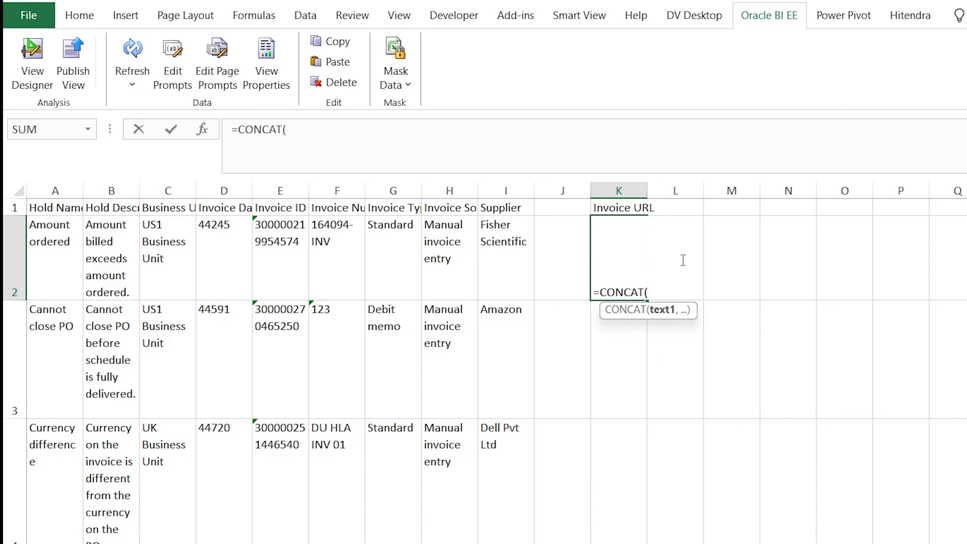
{"action": "type", "text": "ho"}
{"action": "key", "text": "Tab"}
{"action": "type", "text": ", "}
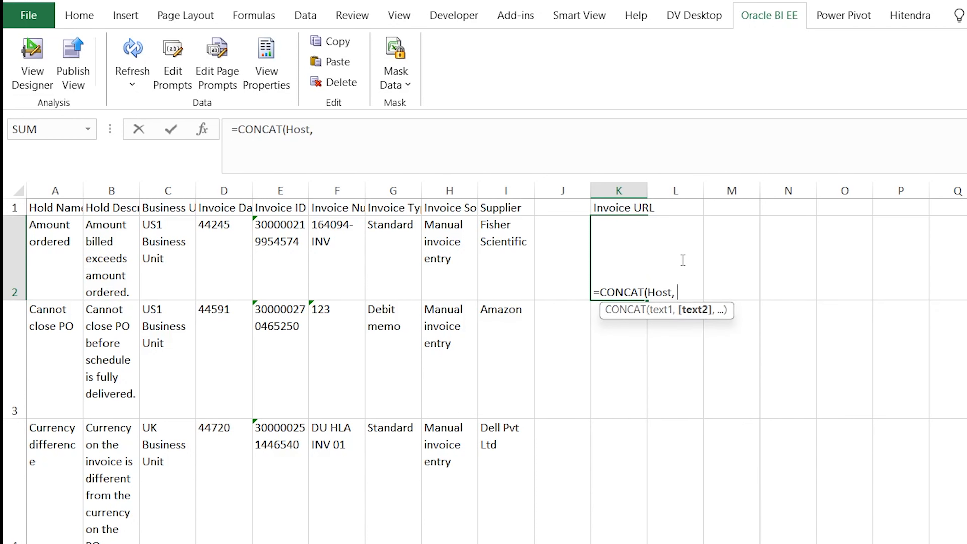
{"action": "type", "text": "inv"}
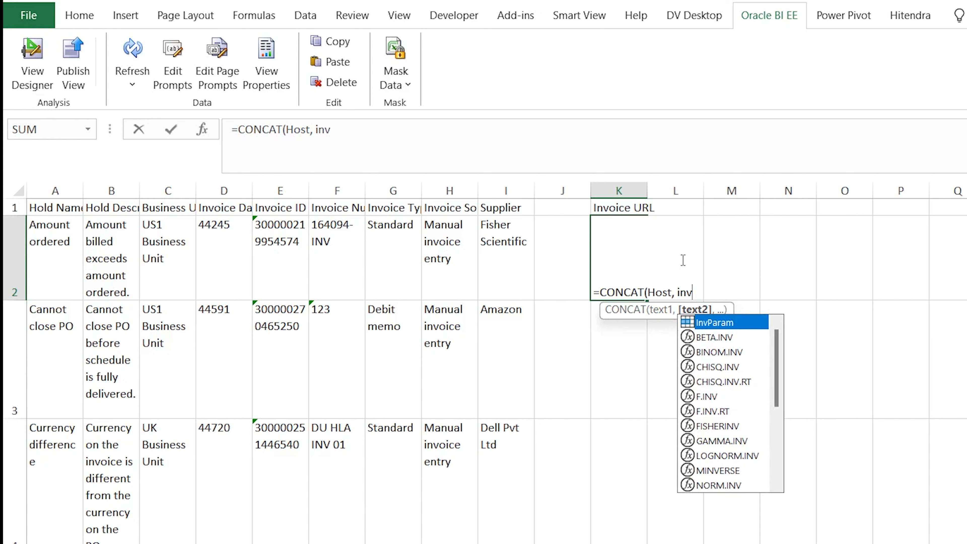
{"action": "key", "text": "Tab"}
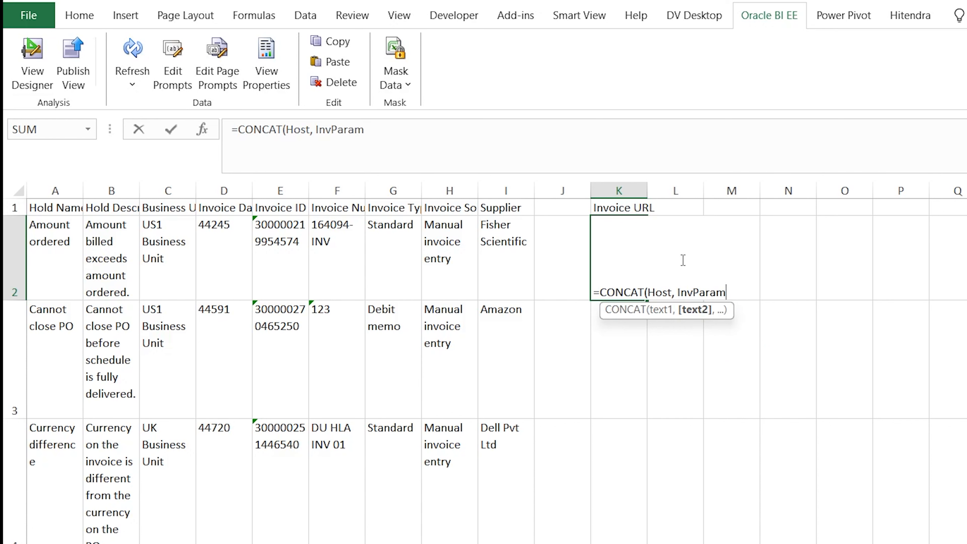
{"action": "type", "text": ","}
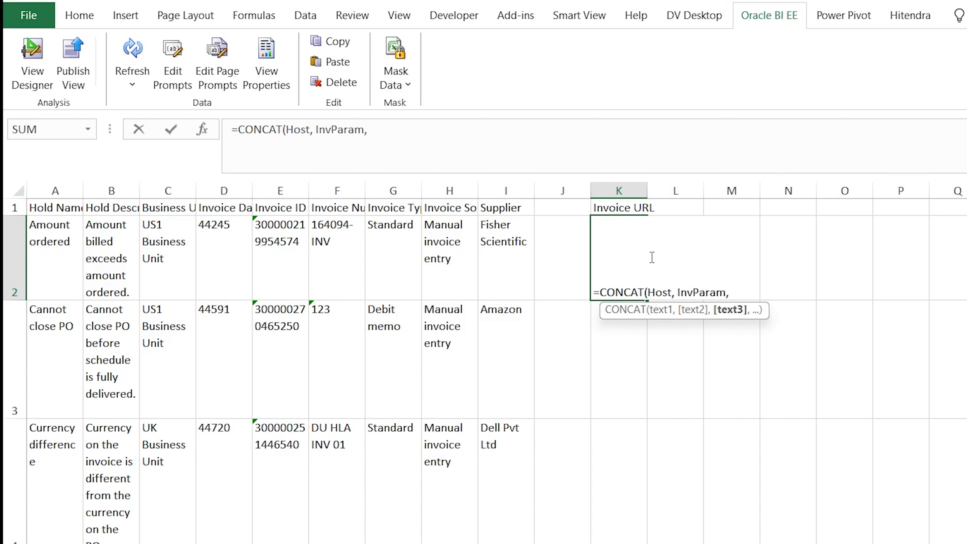
{"action": "left_click", "coordinate": [294, 251]}
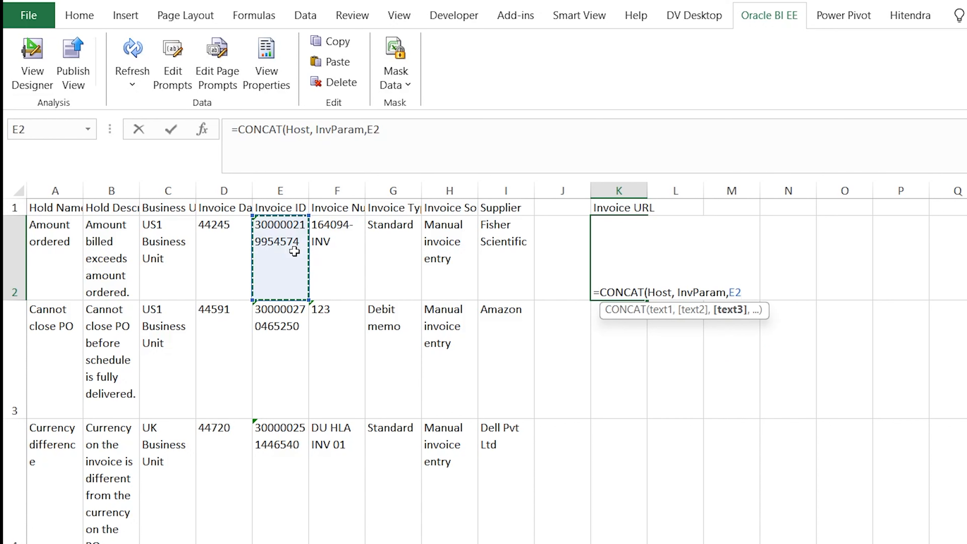
{"action": "type", "text": ")"}
{"action": "key", "text": "Return"}
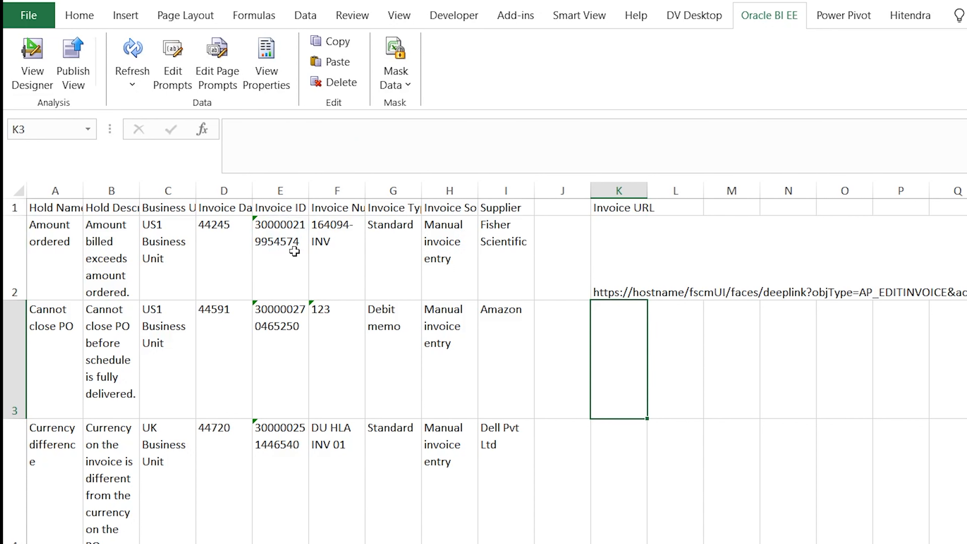
{"action": "key", "text": "Up"}
{"action": "key", "text": "Left"}
{"action": "key", "text": "Left"}
{"action": "key", "text": "Left"}
{"action": "key", "text": "Left"}
{"action": "key", "text": "Left"}
{"action": "key", "text": "Left"}
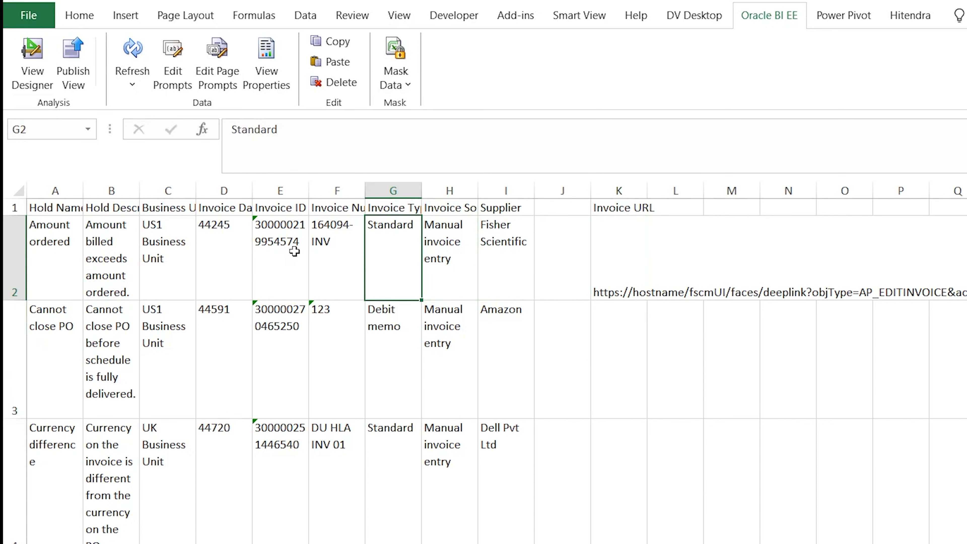
Step: Fill the CONCAT formula in K2 down column K to the last invoice row, K868
{"action": "key", "text": "ctrl+Down"}
{"action": "key", "text": "Right"}
{"action": "key", "text": "Right"}
{"action": "key", "text": "Right"}
{"action": "key", "text": "Right"}
{"action": "key", "text": "Right"}
{"action": "key", "text": "Right"}
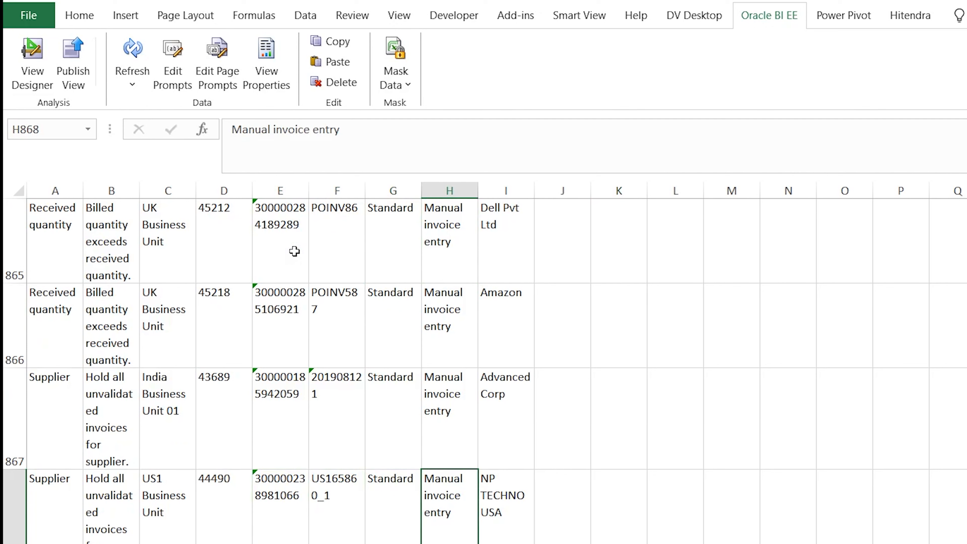
{"action": "key", "text": "ctrl+shift+Up"}
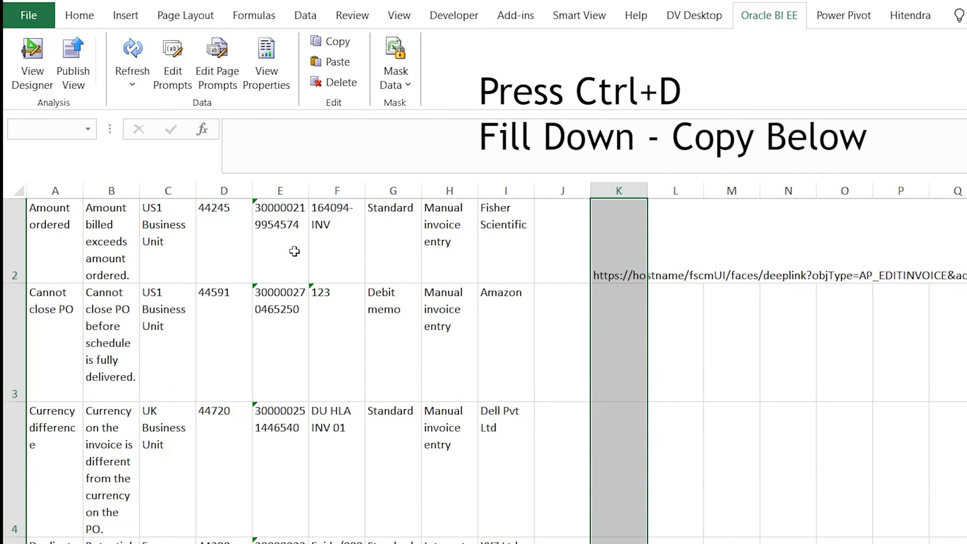
{"action": "key", "text": "ctrl+d"}
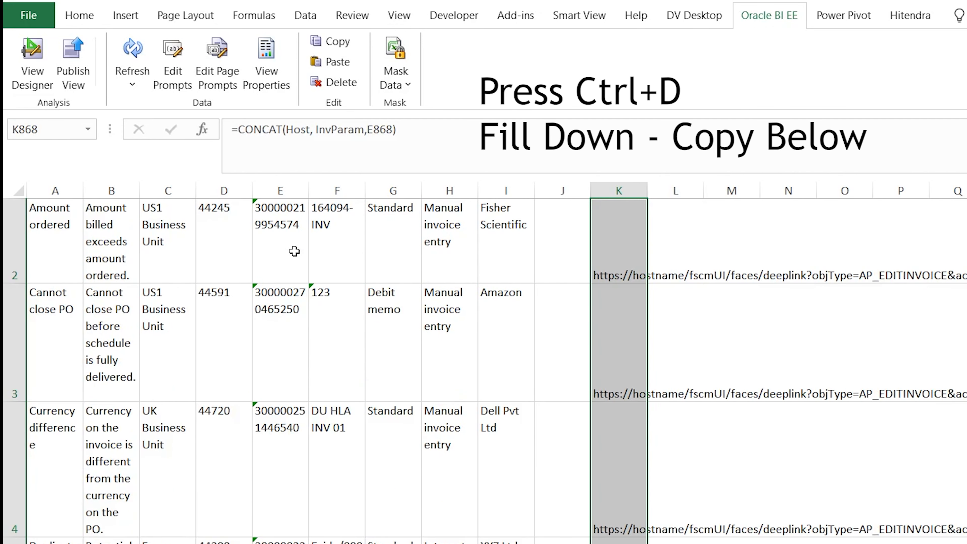
Step: Wrap the URL formula in K2 in a hyperlink showing the invoice number: =HYPERLINK(CONCAT(Host, InvParam,E2),F2)
{"action": "key", "text": "Up"}
{"action": "key", "text": "ctrl+Up"}
{"action": "key", "text": "Down"}
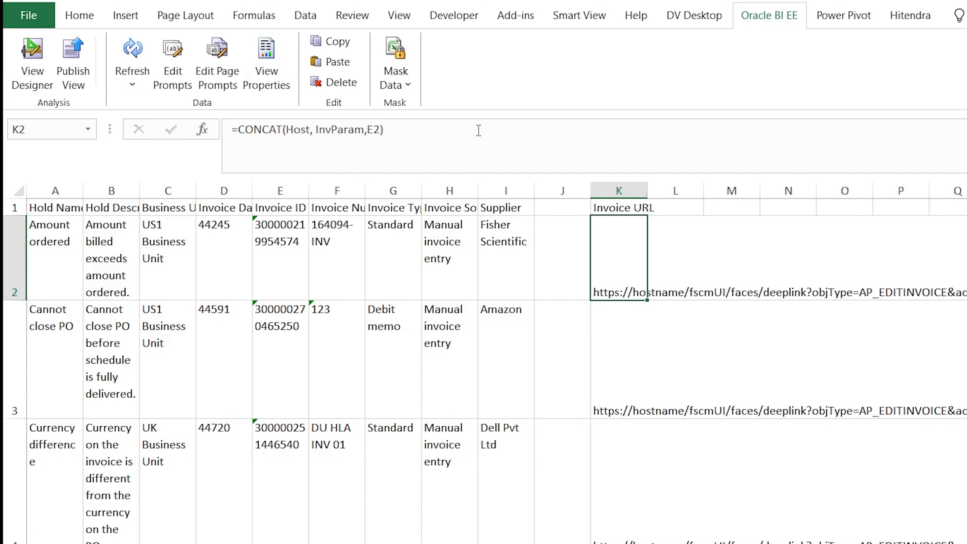
{"action": "left_click", "coordinate": [399, 128]}
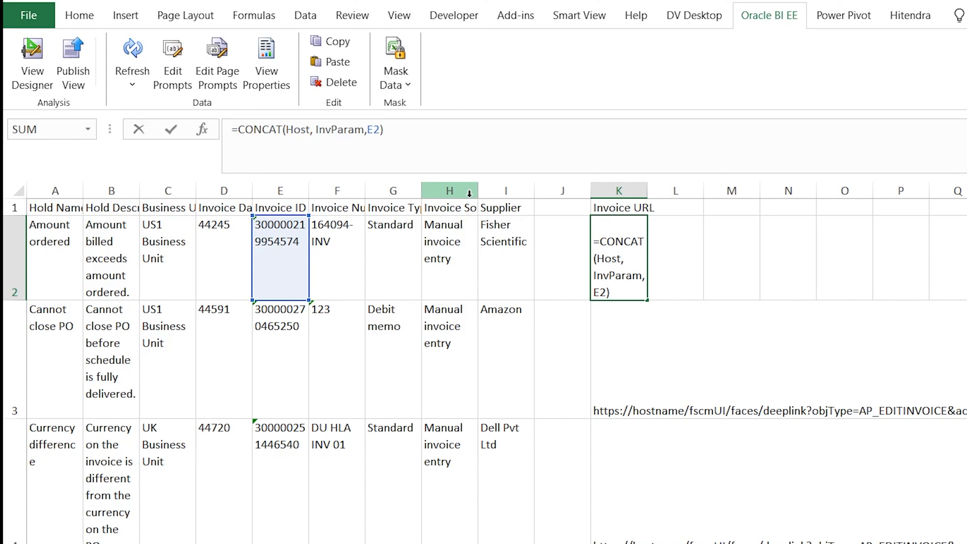
{"action": "type", "text": "HYPERLINK("}
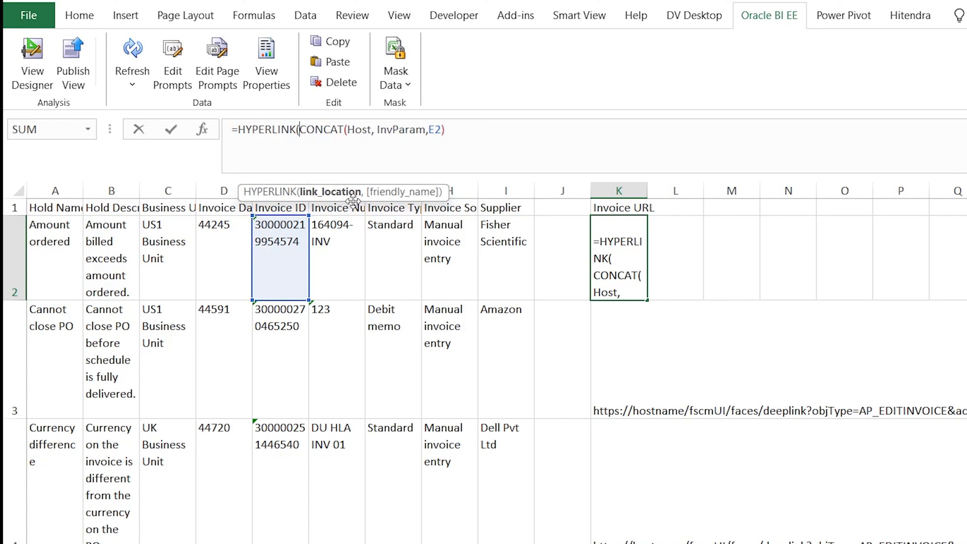
{"action": "left_click", "coordinate": [471, 124]}
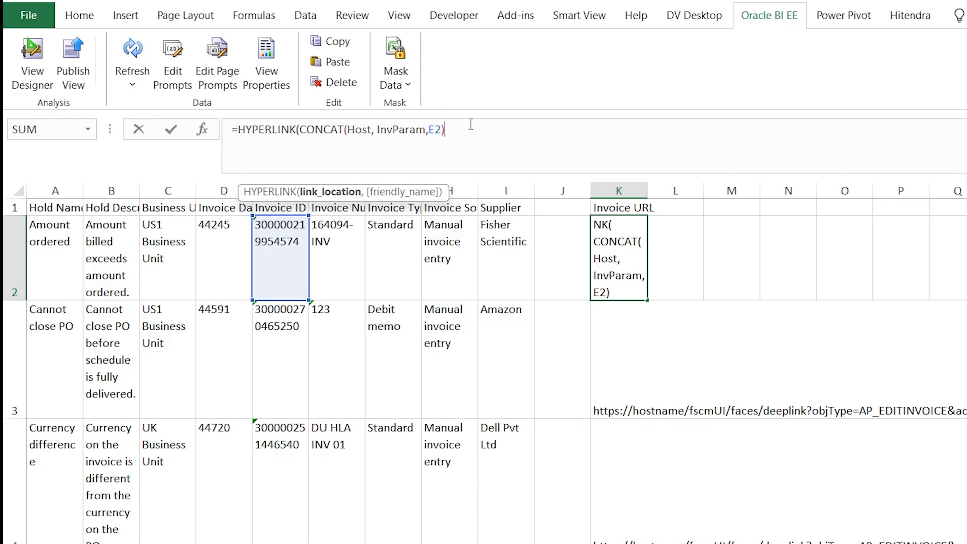
{"action": "type", "text": ","}
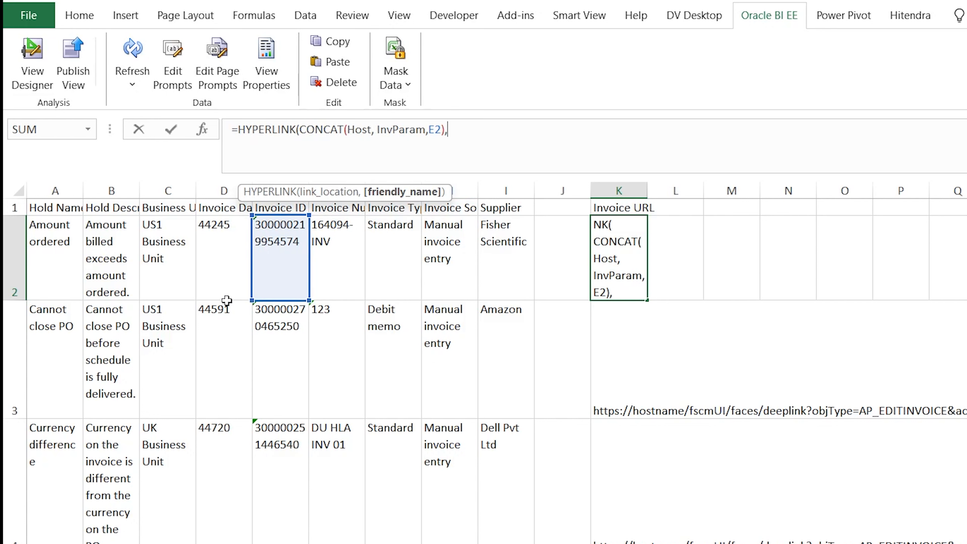
{"action": "left_click", "coordinate": [324, 260]}
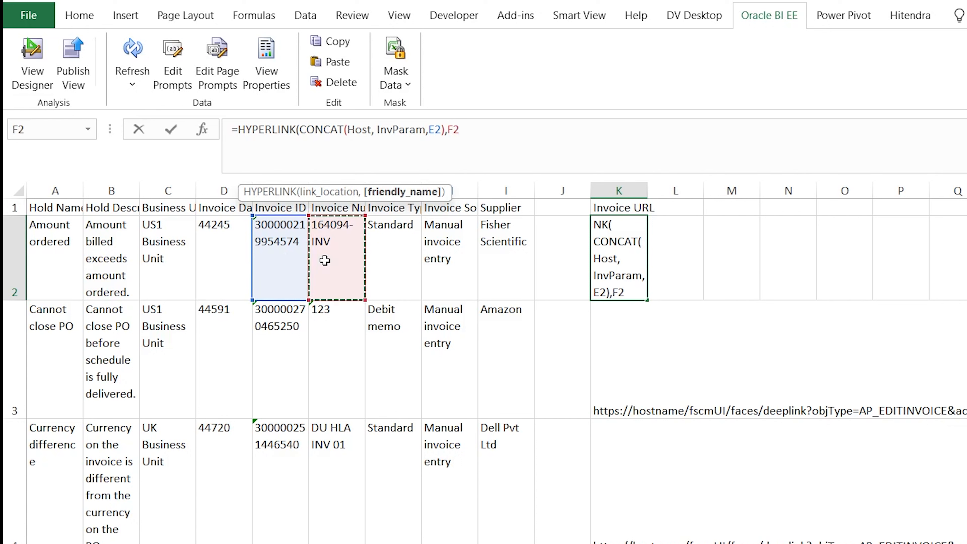
{"action": "type", "text": ")"}
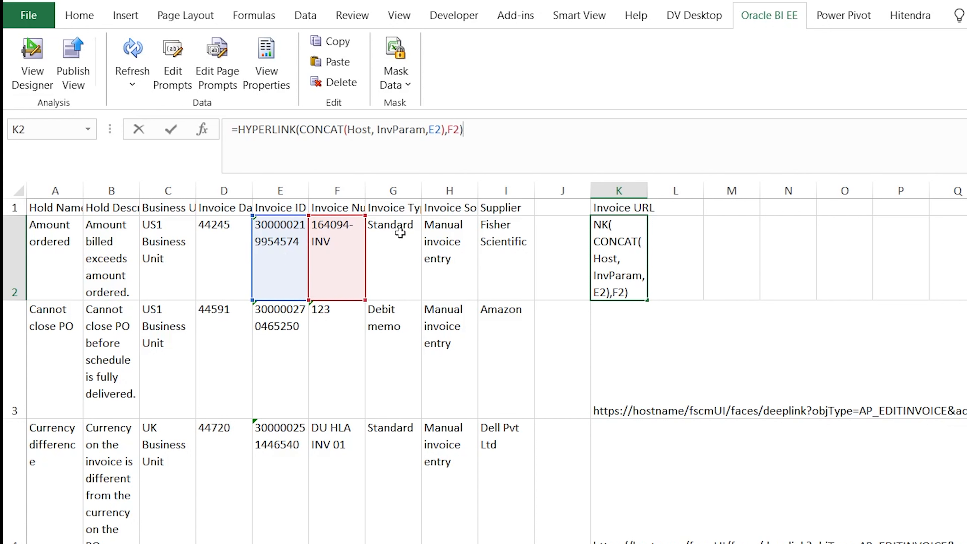
{"action": "key", "text": "Return"}
{"action": "key", "text": "Up"}
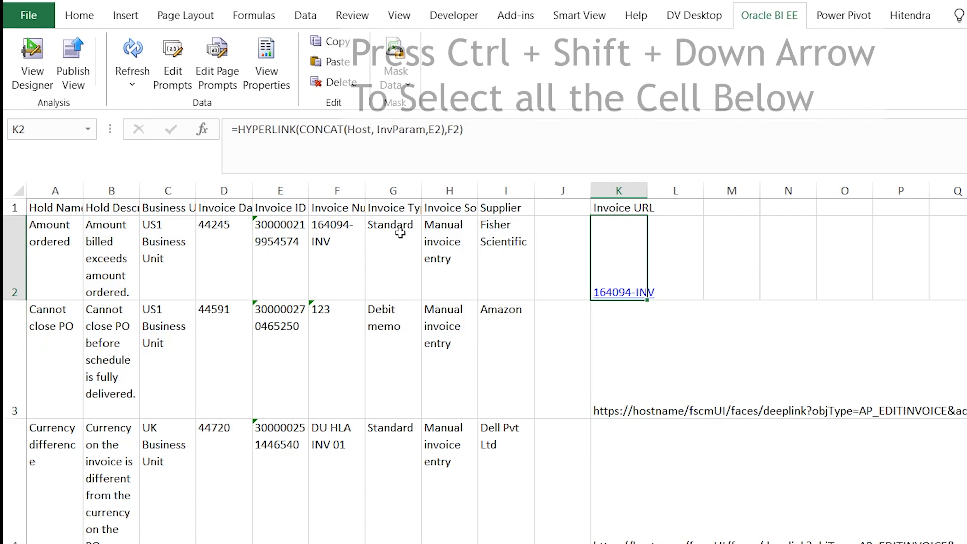
Step: Apply the K2 HYPERLINK formula to all the Invoice URL cells below it in column K
{"action": "key", "text": "ctrl+shift+Down"}
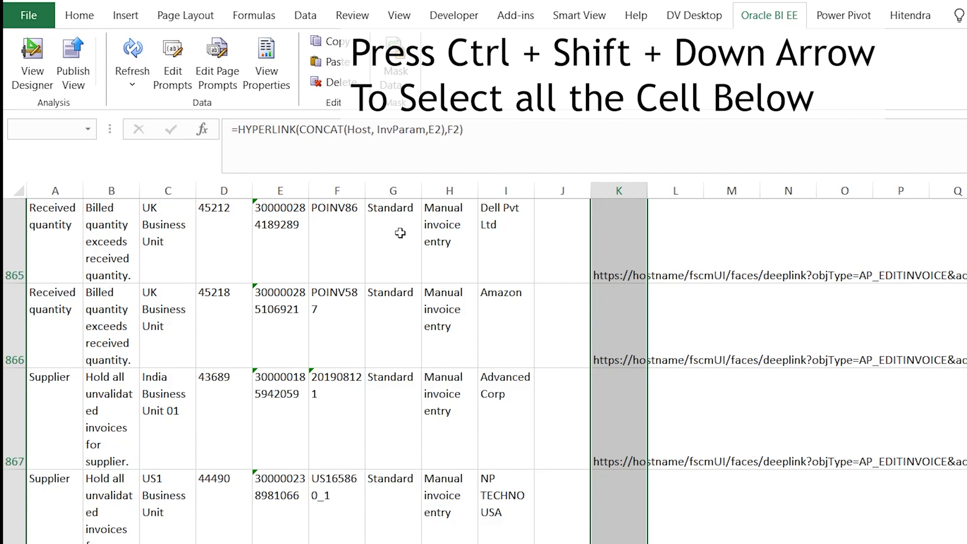
{"action": "key", "text": "F2"}
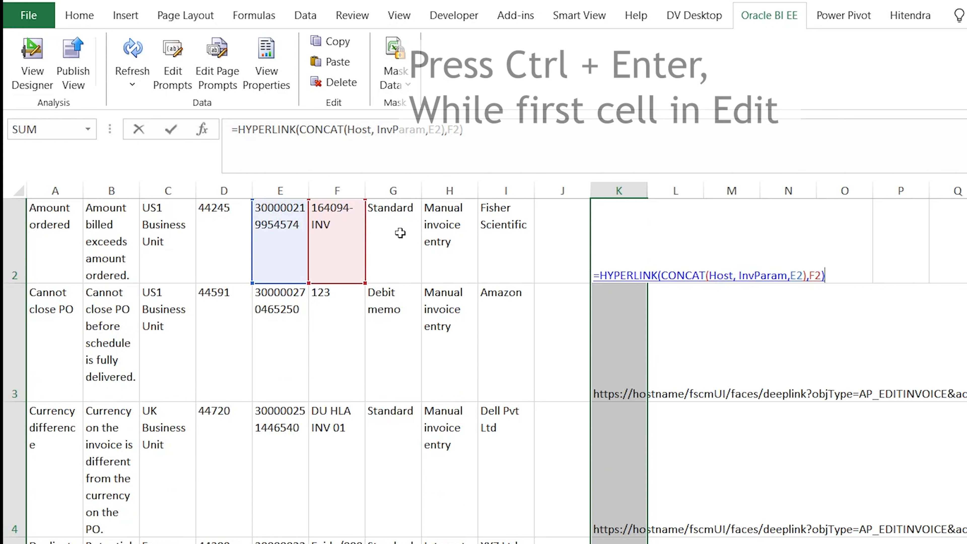
{"action": "key", "text": "ctrl+Return"}
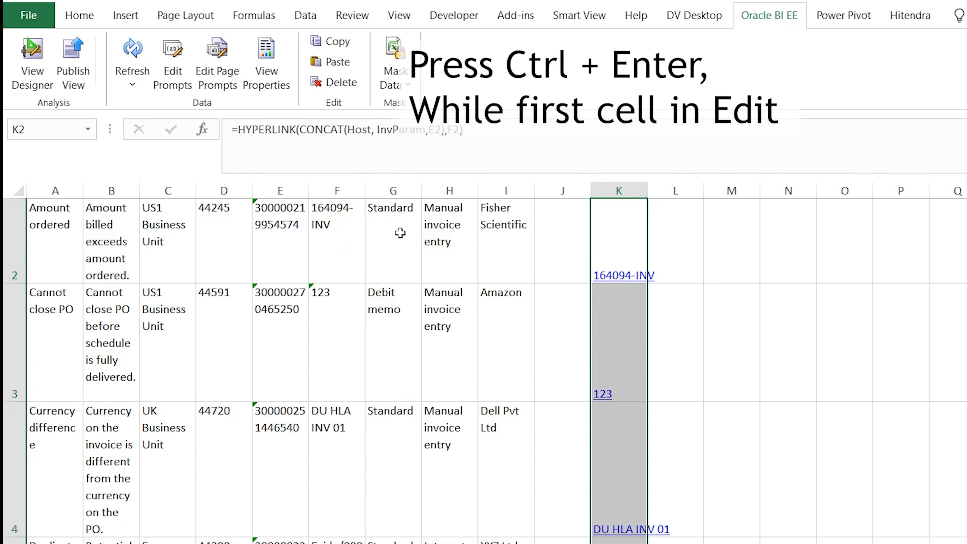
{"action": "key", "text": "Down"}
{"action": "key", "text": "ctrl+Down"}
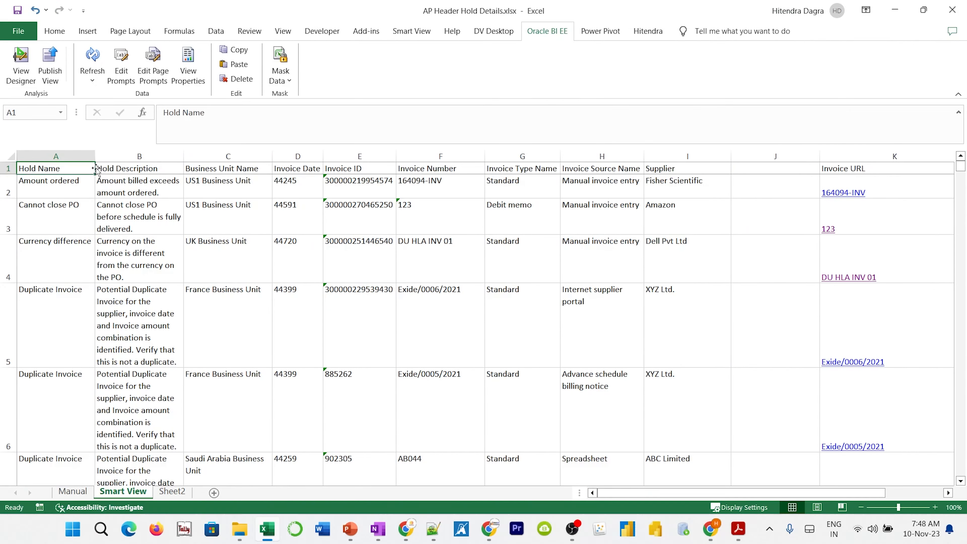
Step: Add filters to the table's header row from Hold Name to Supplier on the Smart View sheet
{"action": "key", "text": "ctrl+shift+Right"}
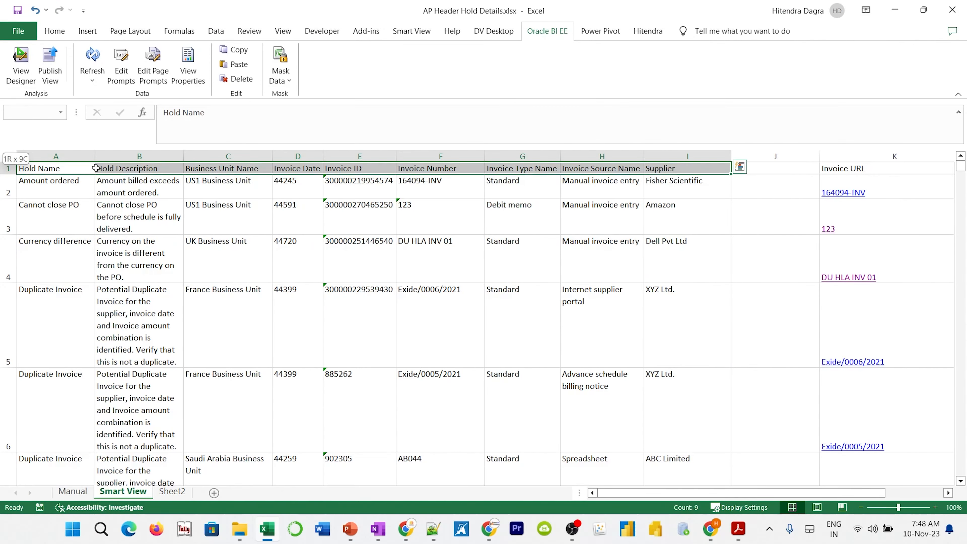
{"action": "left_click", "coordinate": [214, 34]}
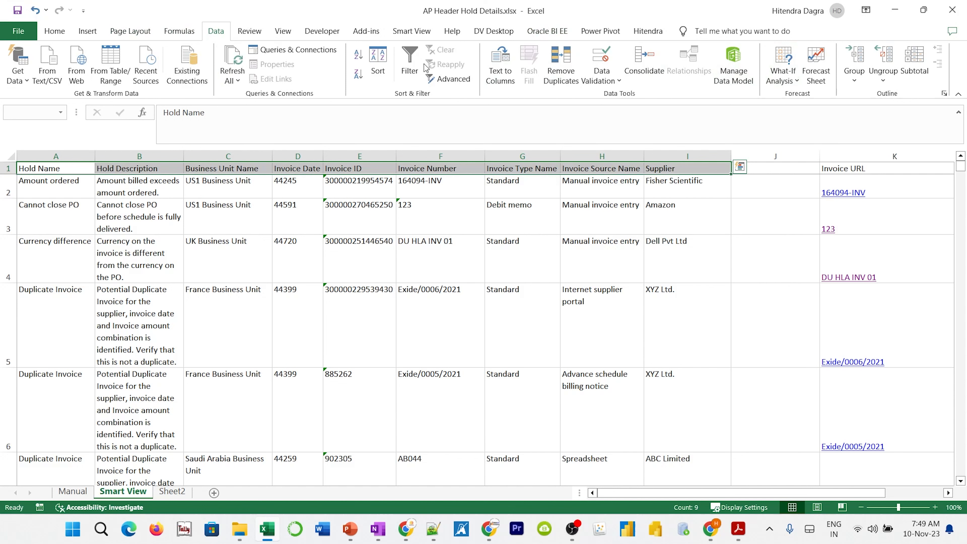
{"action": "left_click", "coordinate": [410, 69]}
{"action": "left_click", "coordinate": [128, 179]}
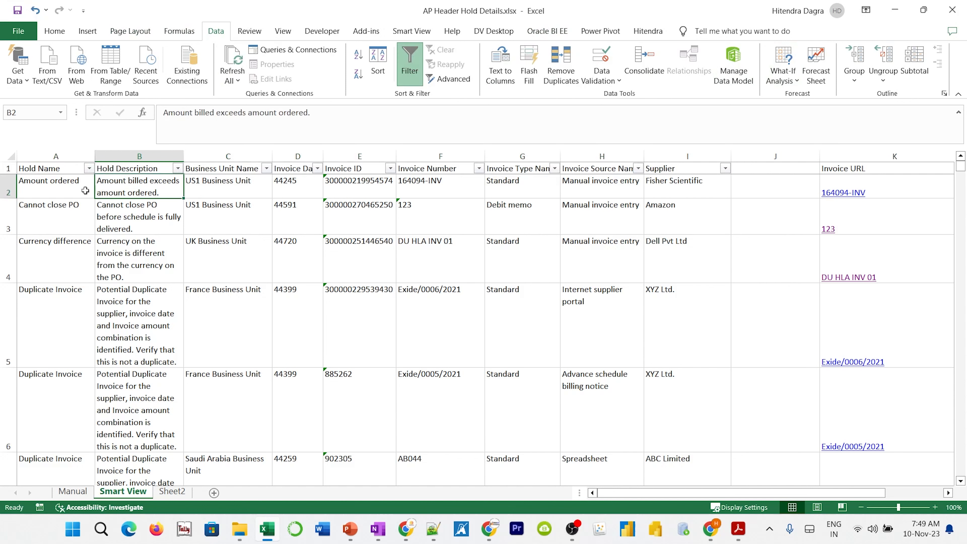
Step: Filter the Hold Name column to show only the Matching required holds
{"action": "left_click", "coordinate": [88, 168]}
{"action": "mouse_move", "coordinate": [157, 344]}
{"action": "left_mouse_down"}
{"action": "mouse_move", "coordinate": [159, 356]}
{"action": "mouse_move", "coordinate": [158, 335]}
{"action": "left_mouse_up"}
{"action": "left_click", "coordinate": [54, 310]}
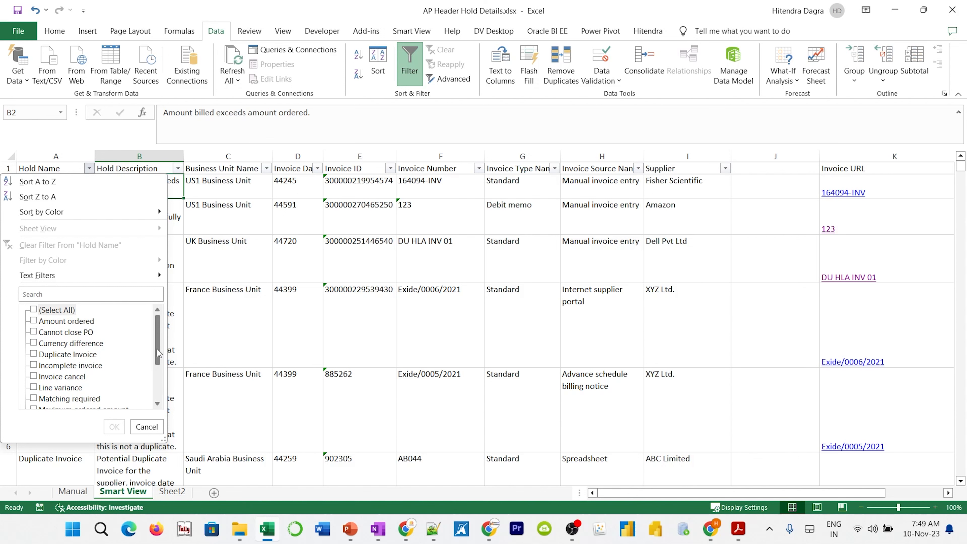
{"action": "scroll", "coordinate": [109, 376], "scroll_direction": "down", "scroll_amount": 2}
{"action": "left_click", "coordinate": [76, 356]}
{"action": "left_click", "coordinate": [112, 427]}
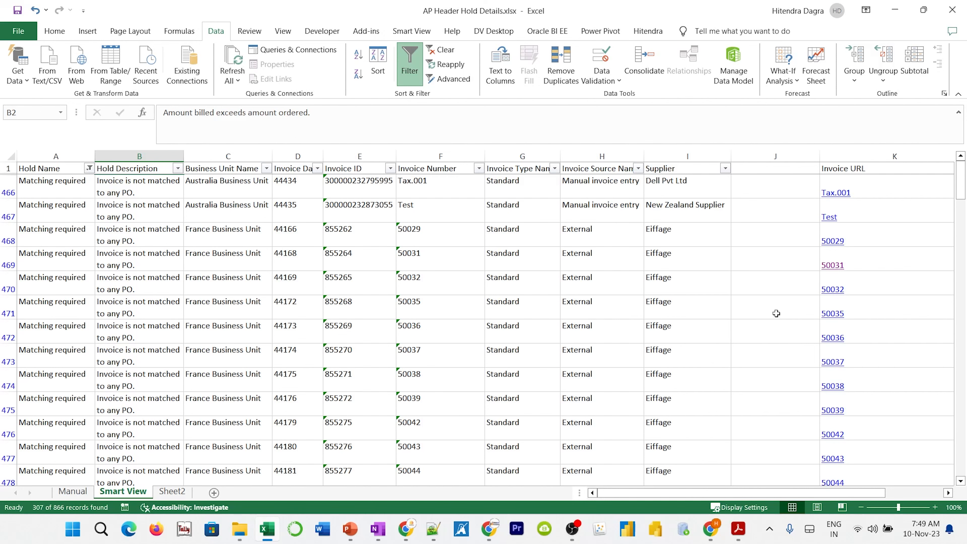
Step: Drill into the invoice in row 471 through its Invoice URL link and bring up Manage Holds in Oracle Fusion
{"action": "left_click", "coordinate": [832, 314]}
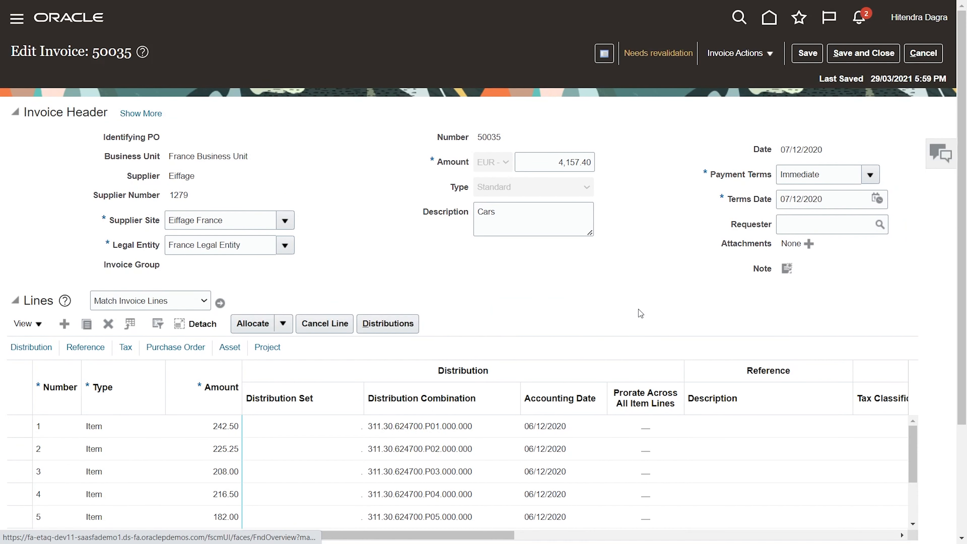
{"action": "left_click", "coordinate": [648, 53]}
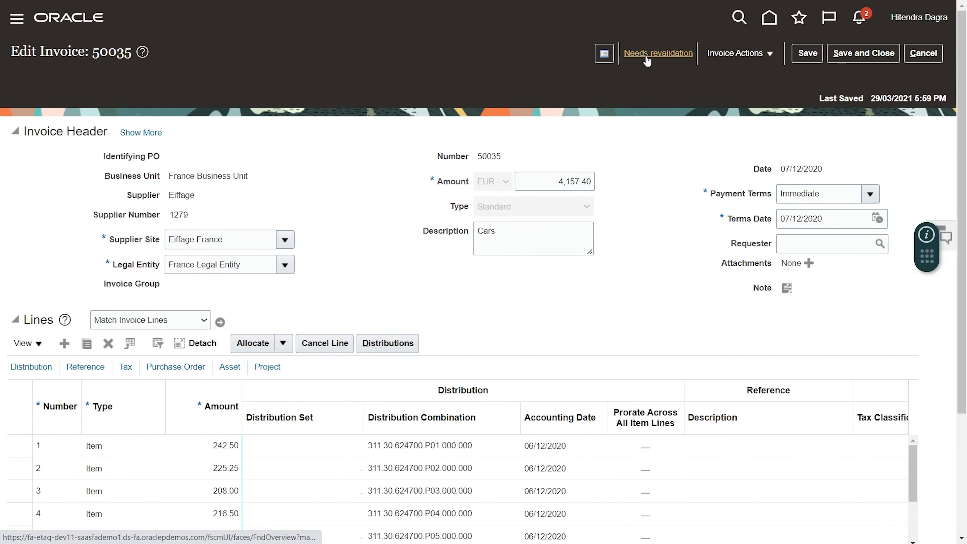
{"action": "left_click", "coordinate": [638, 216]}
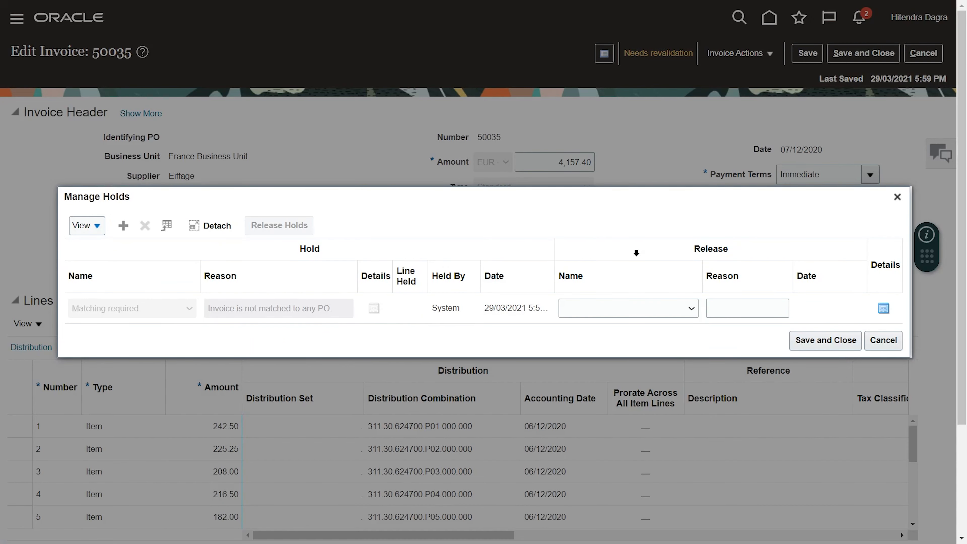
Step: Release the Matching required hold with the release name Amount approved and save the change
{"action": "left_click", "coordinate": [632, 309]}
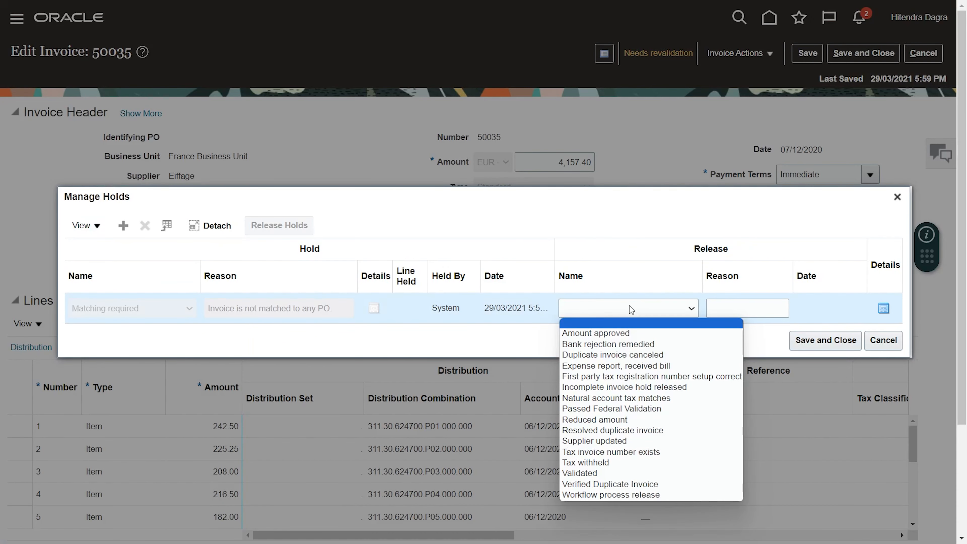
{"action": "left_click", "coordinate": [636, 334]}
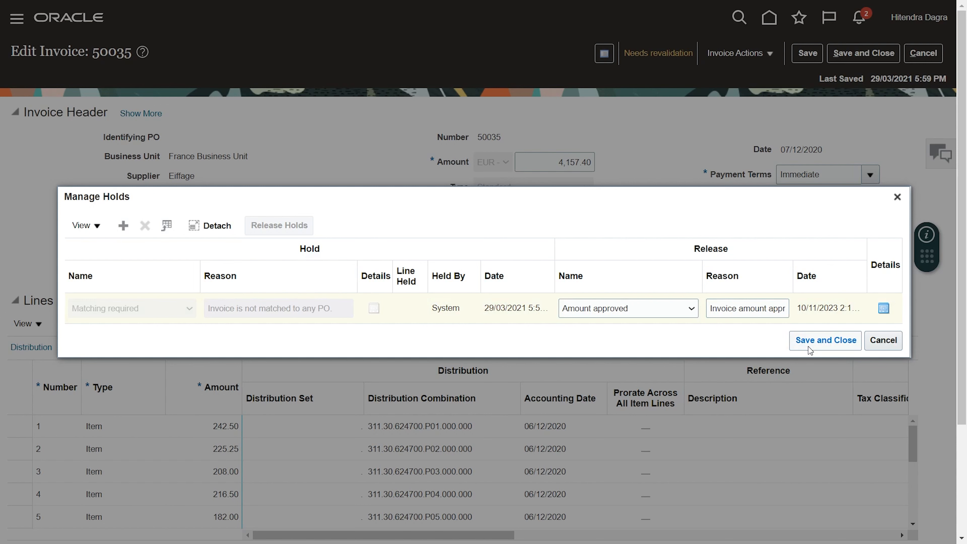
{"action": "left_click", "coordinate": [811, 345]}
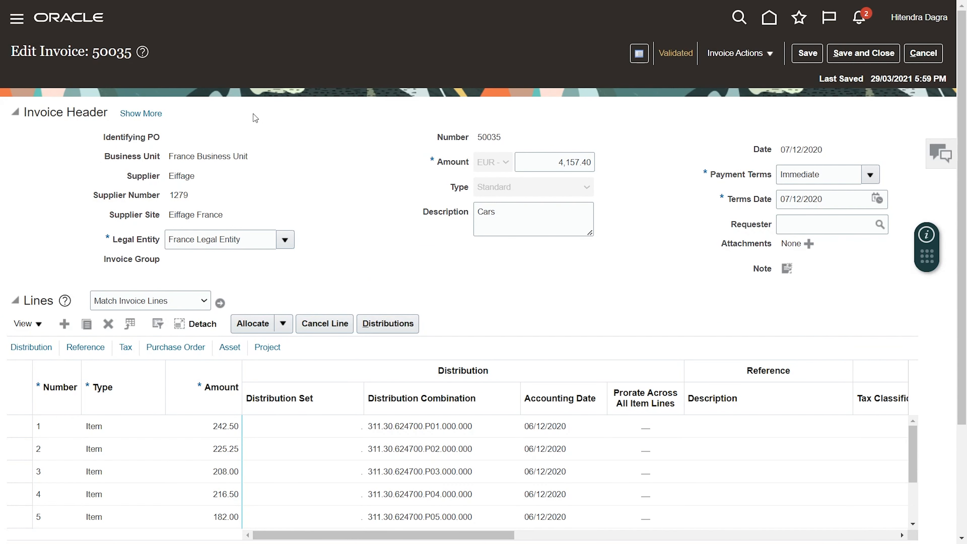
Step: Switch back to Excel and refresh the Oracle BI EE data in the invoice holds table
{"action": "key", "text": "alt+Tab"}
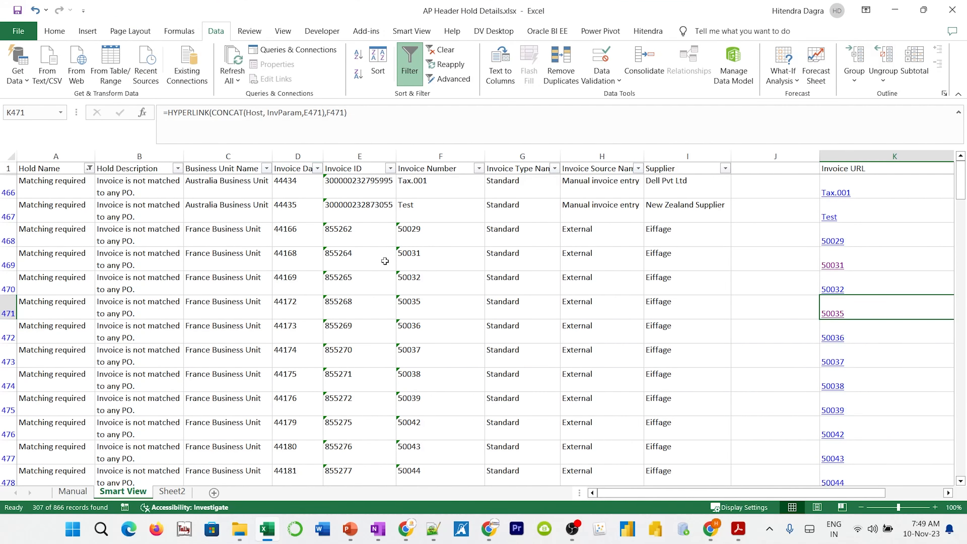
{"action": "left_click", "coordinate": [385, 261]}
{"action": "left_click", "coordinate": [559, 32]}
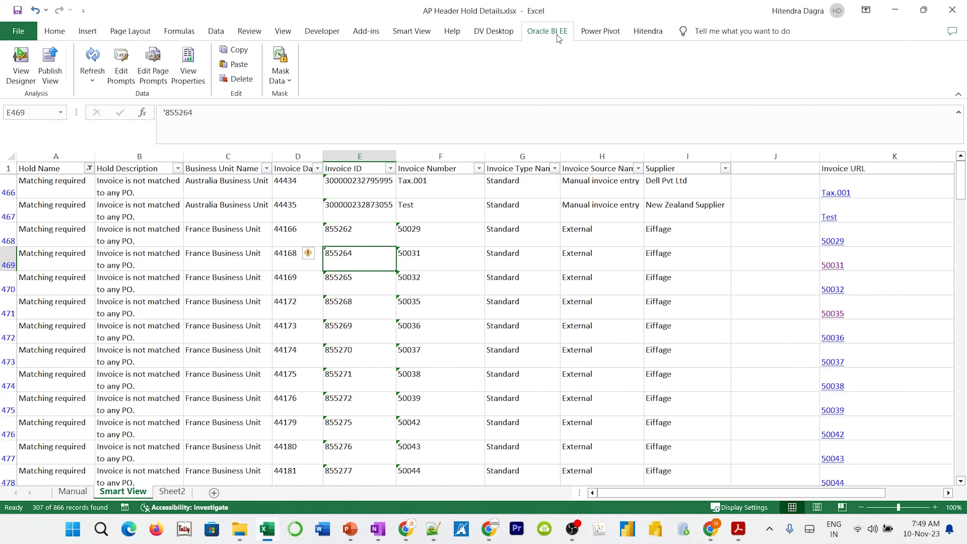
{"action": "left_click", "coordinate": [92, 61]}
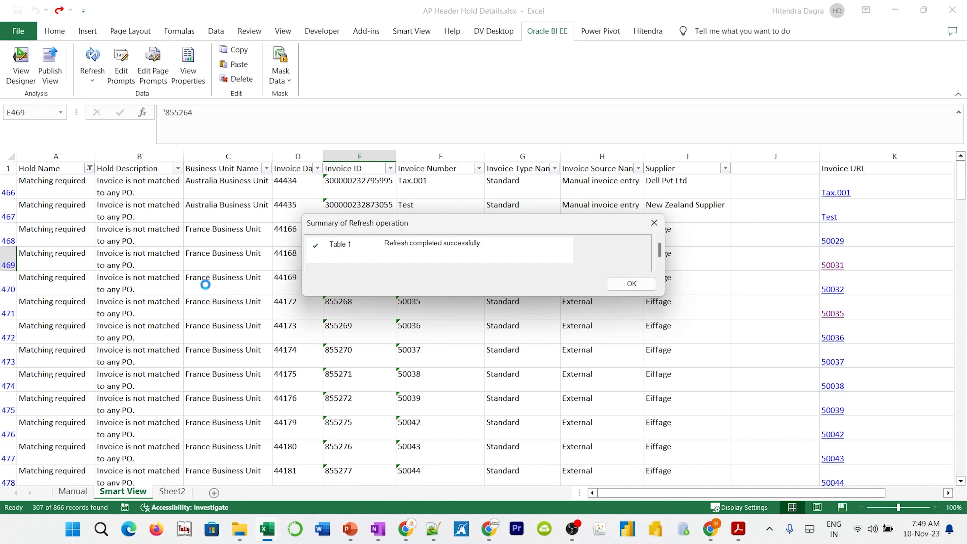
{"action": "left_click", "coordinate": [631, 284]}
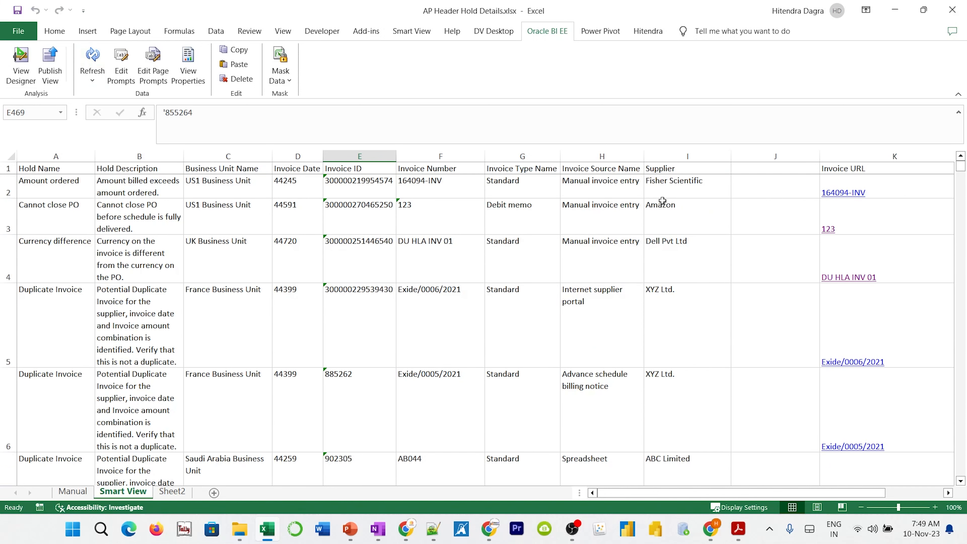
Step: Check the invoice ID count in cell L1 of the refreshed holds table
{"action": "left_click", "coordinate": [663, 173]}
{"action": "key", "text": "Right"}
{"action": "key", "text": "Right"}
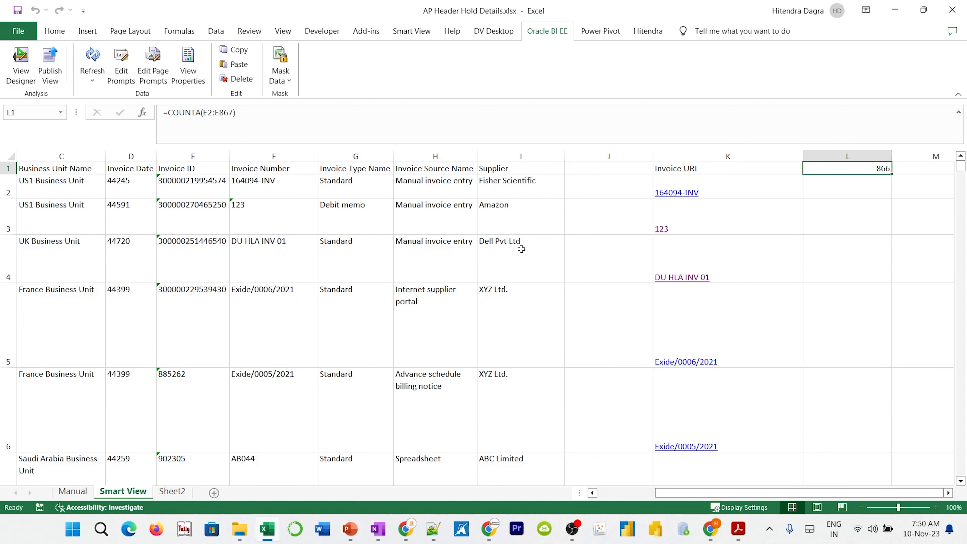
{"action": "scroll", "coordinate": [662, 172], "scroll_direction": "left", "scroll_amount": 1}
{"action": "scroll", "coordinate": [663, 172], "scroll_direction": "right", "scroll_amount": 1}
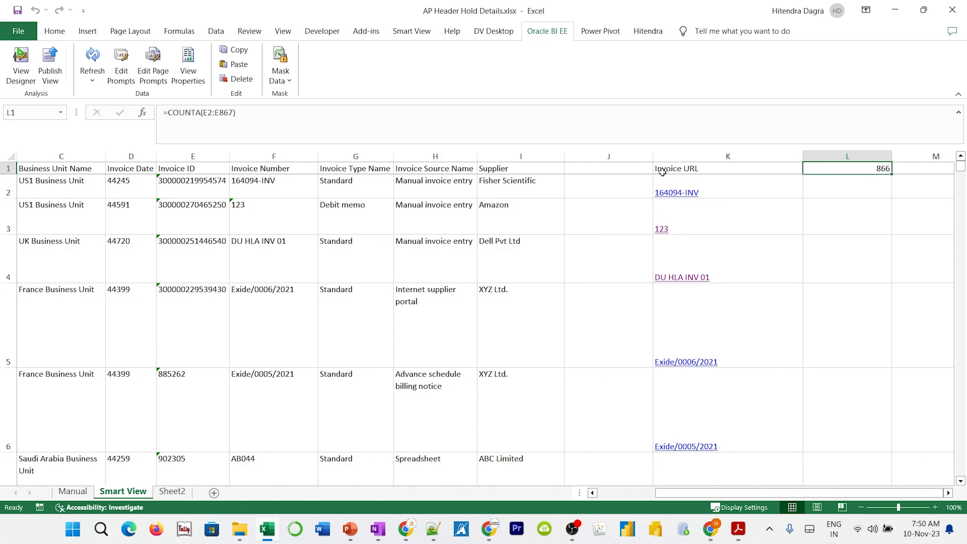